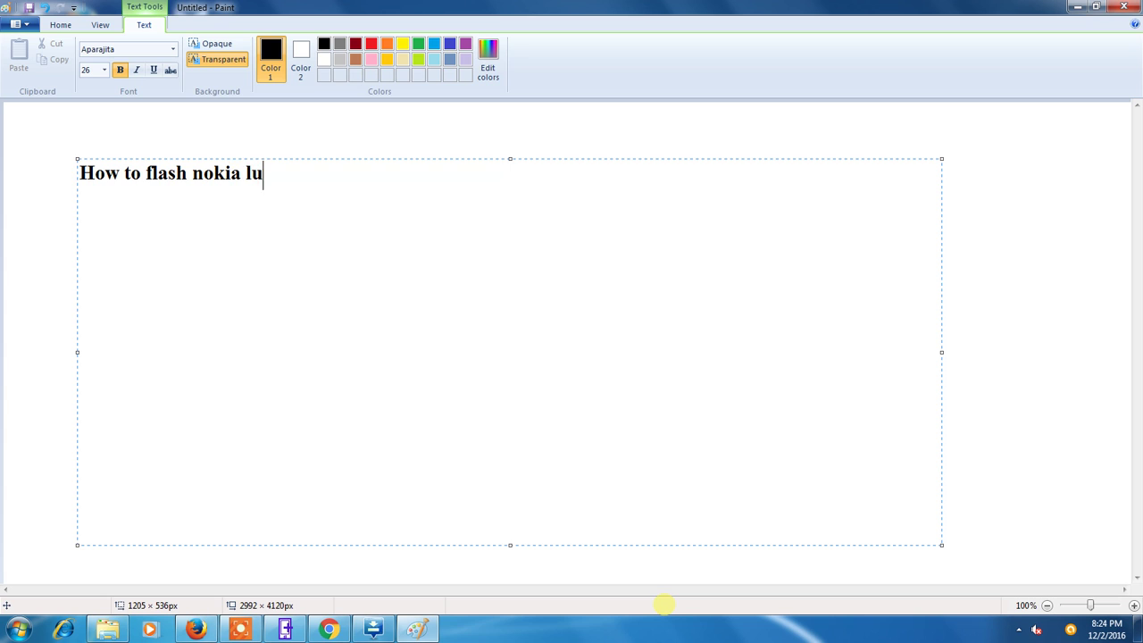
Complete the text box heading as "How to flash nokia lumia mobile without any box" and leave blank lines below it
{"action": "type", "text": "mobile wi"}
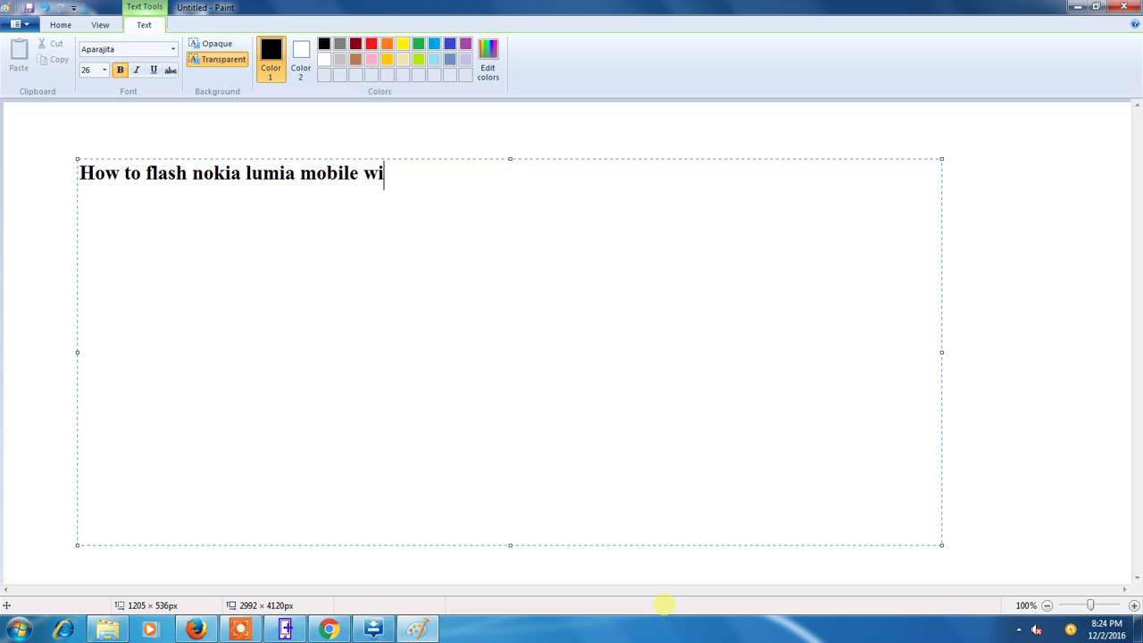
{"action": "type", "text": "thout a"}
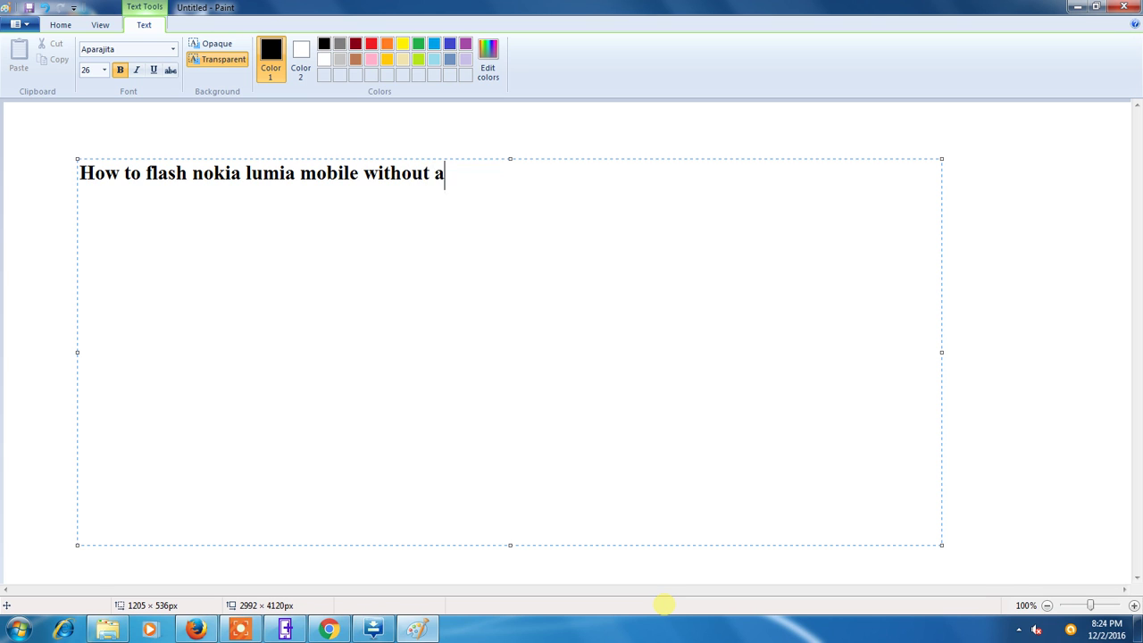
{"action": "type", "text": "ny box"}
{"action": "key", "text": "Return"}
{"action": "key", "text": "Return"}
{"action": "key", "text": "Return"}
Add the line "flash with nokia lumia recovery tool" below the heading, followed by a line starting "see.."
{"action": "type", "text": "fl"}
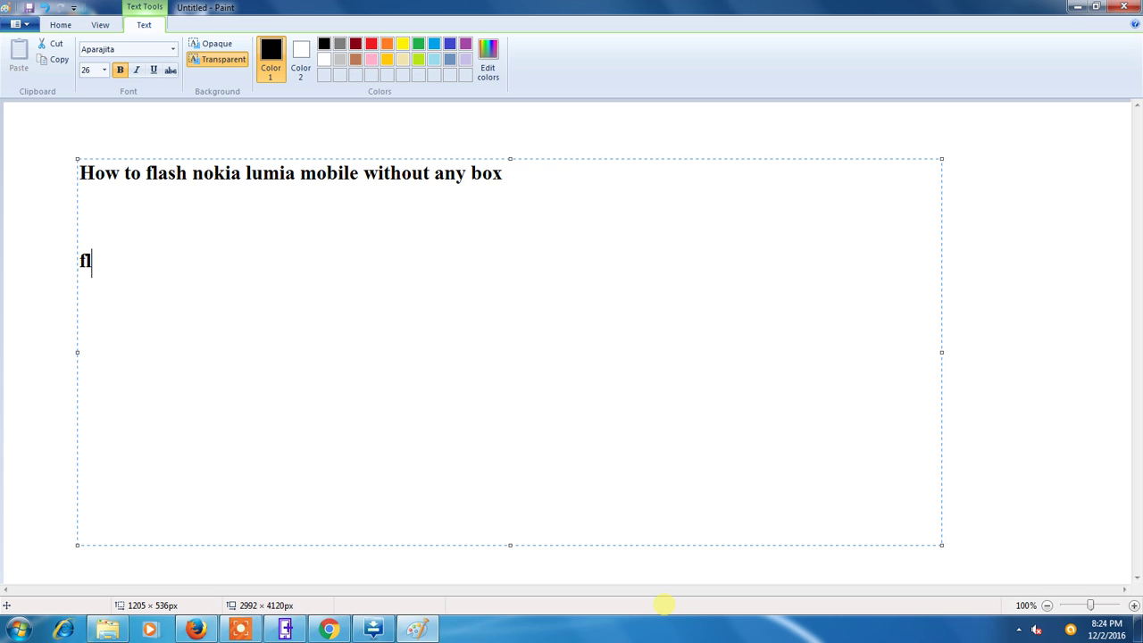
{"action": "type", "text": "ash with noki"}
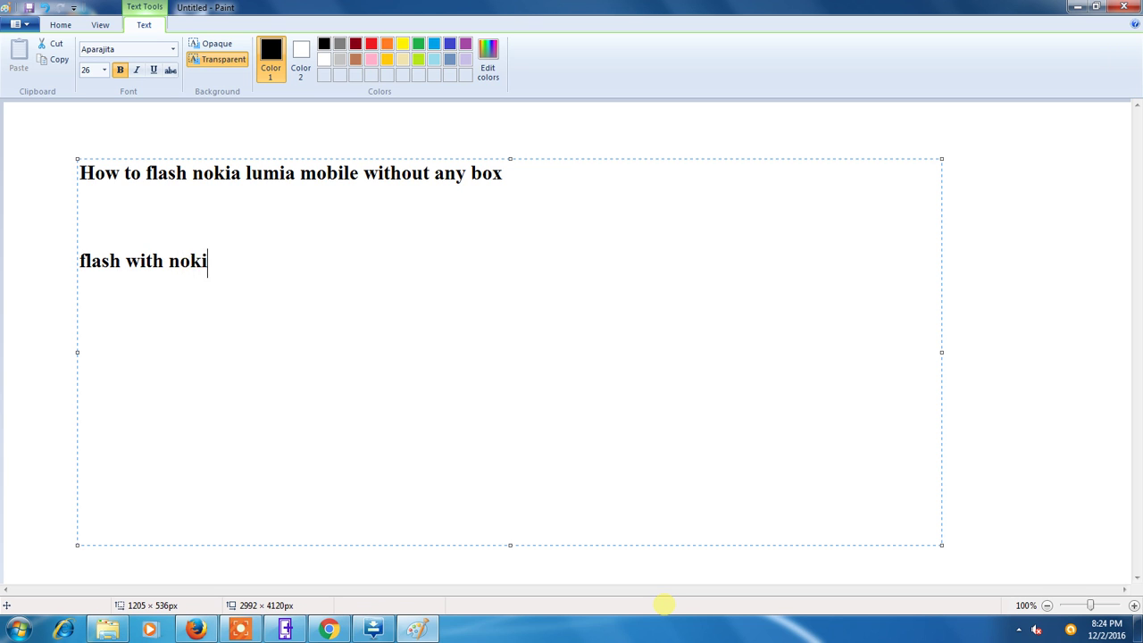
{"action": "type", "text": "a lumia "}
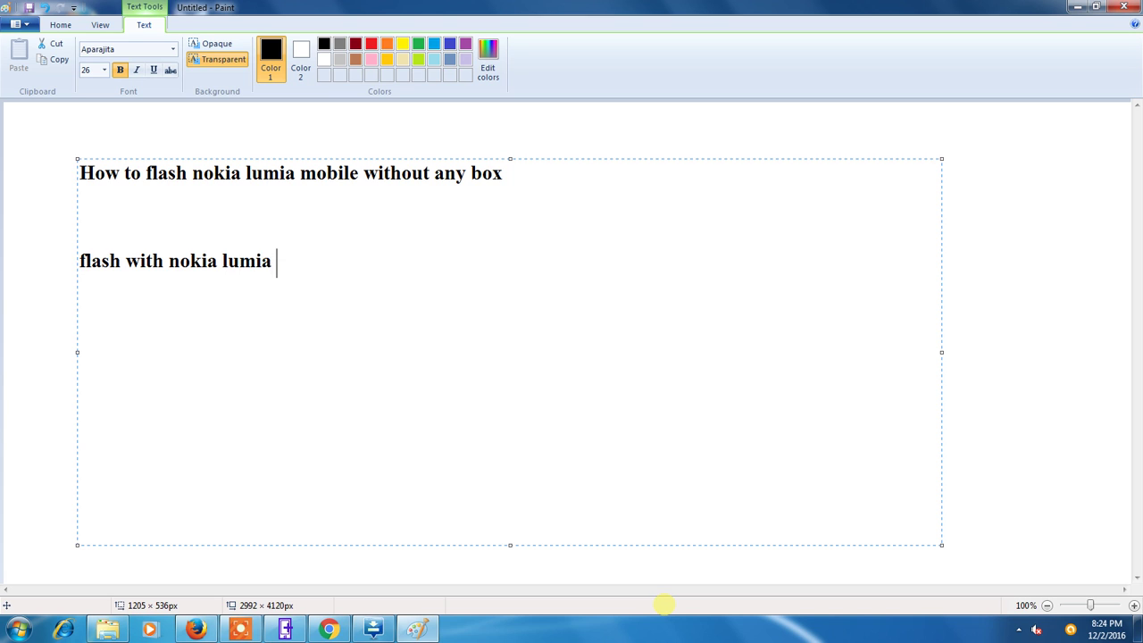
{"action": "type", "text": "recovery tool "}
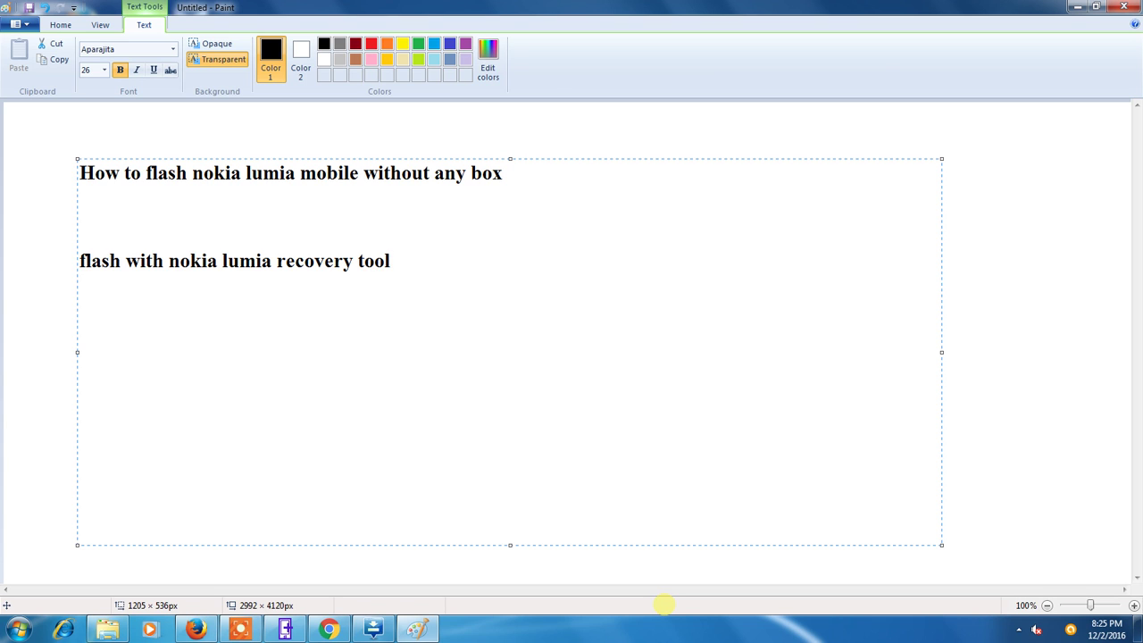
{"action": "type", "text": "see.."}
Switch to Windows Device Recovery Tool, report the device as not detected and choose Lumia as the manufacturer
{"action": "left_click", "coordinate": [1075, 8]}
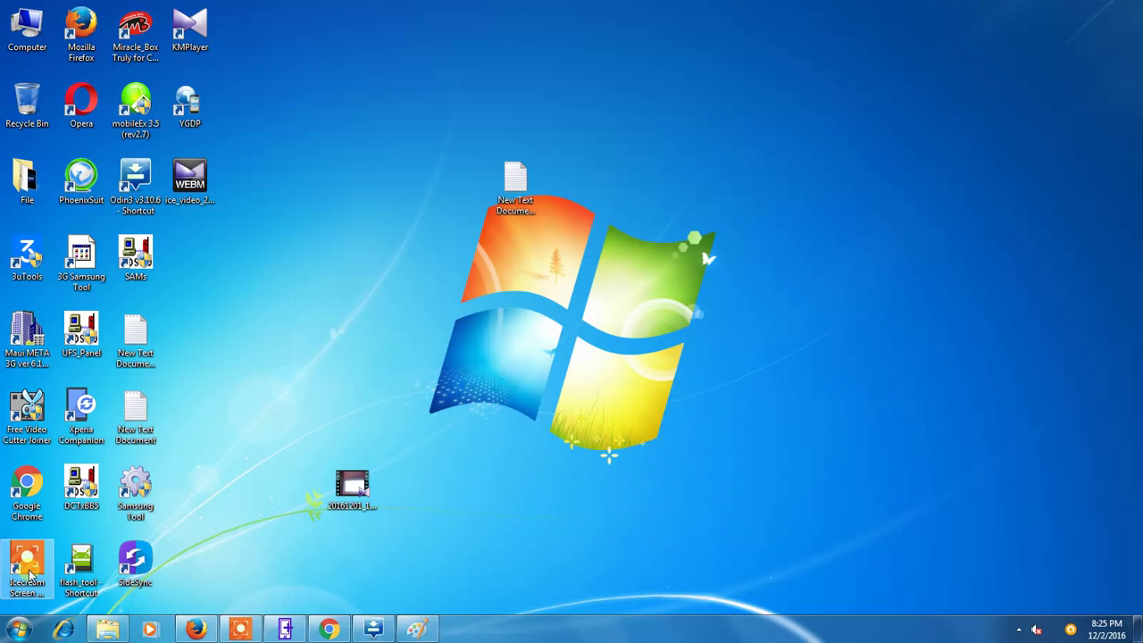
{"action": "left_click", "coordinate": [20, 629]}
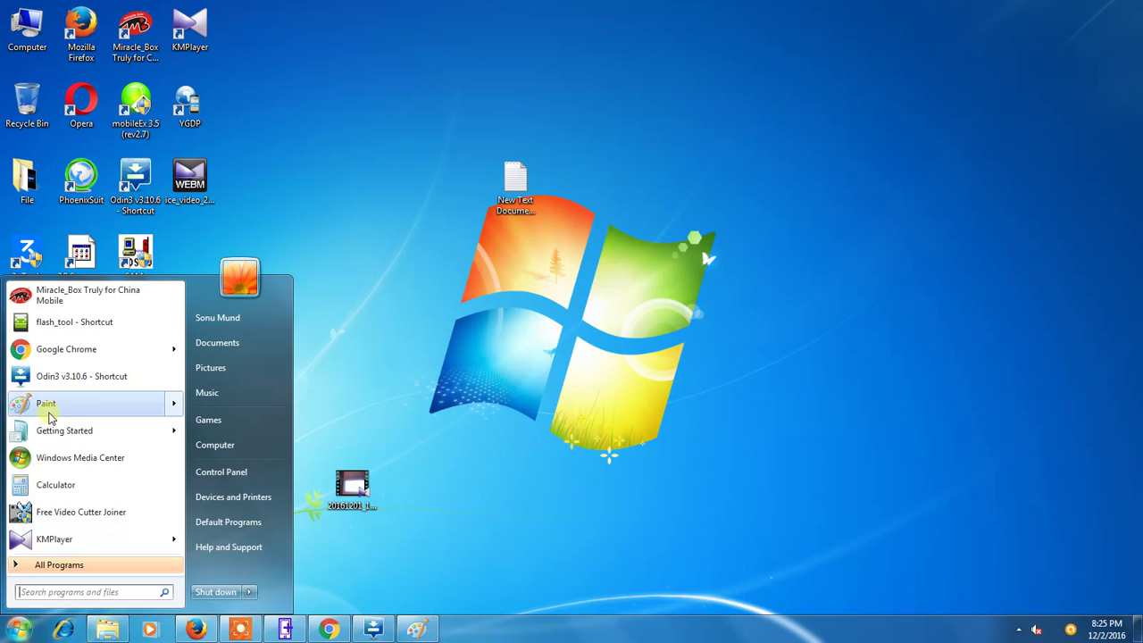
{"action": "left_click", "coordinate": [538, 390]}
{"action": "left_click", "coordinate": [284, 629]}
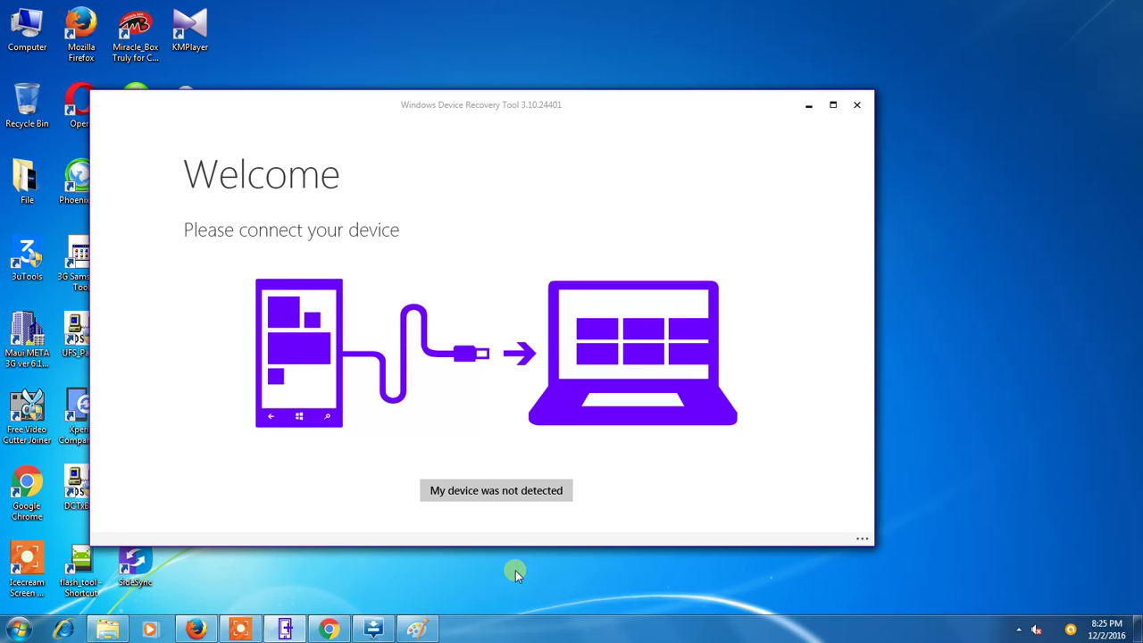
{"action": "left_click", "coordinate": [460, 498]}
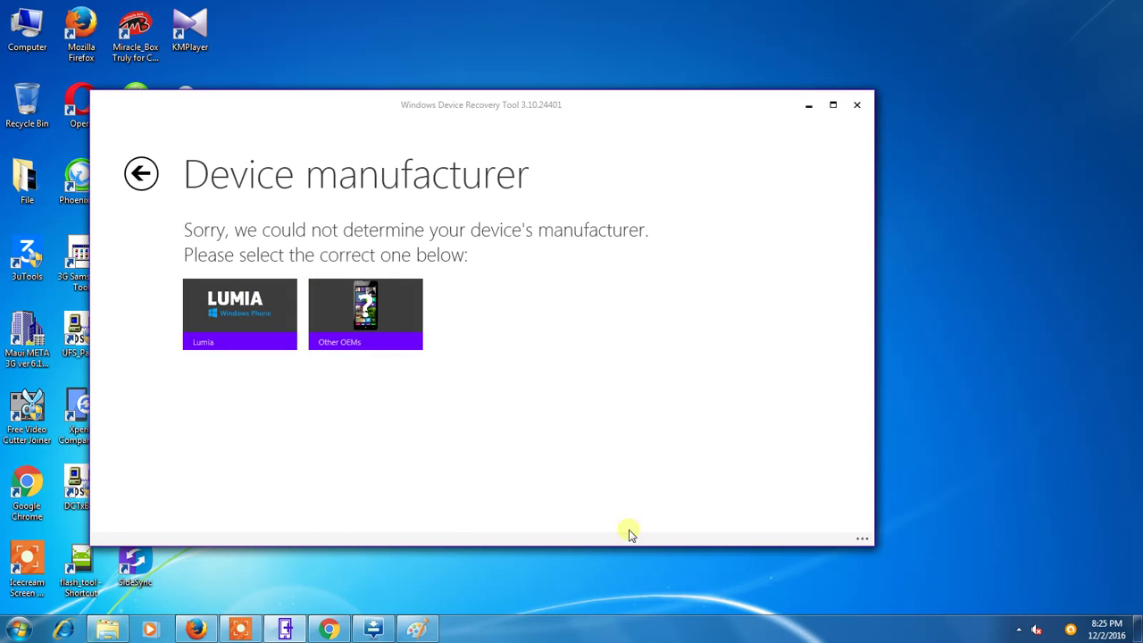
{"action": "left_click", "coordinate": [268, 322]}
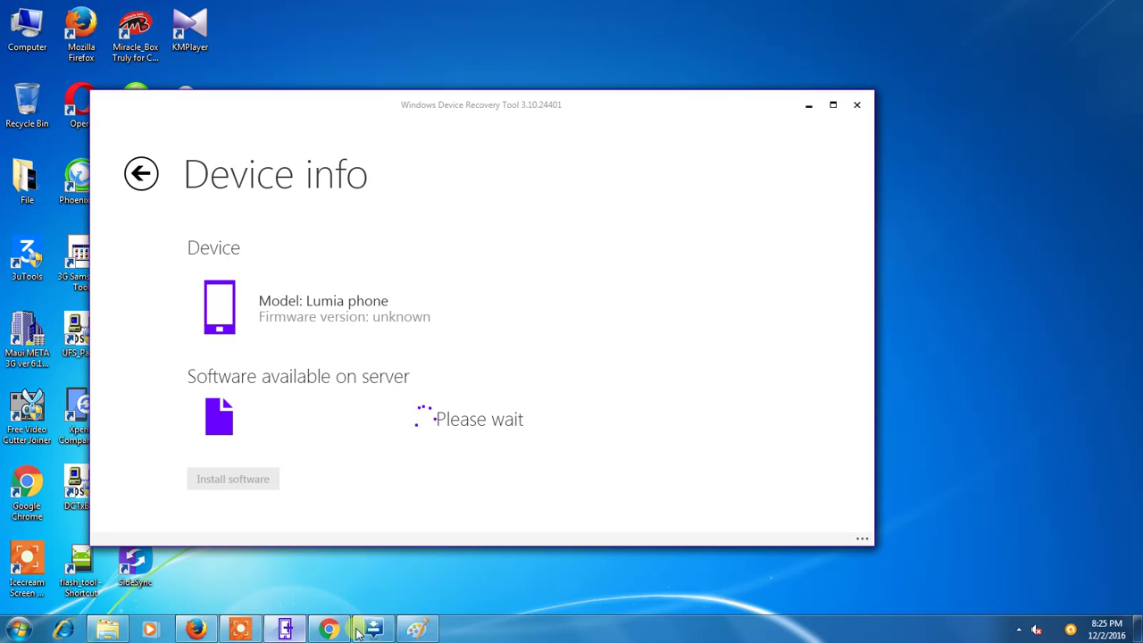
Switch to Paint and continue the "see.." line with "press vol+ key or connect usb cable"
{"action": "left_click", "coordinate": [416, 630]}
{"action": "type", "text": "press "}
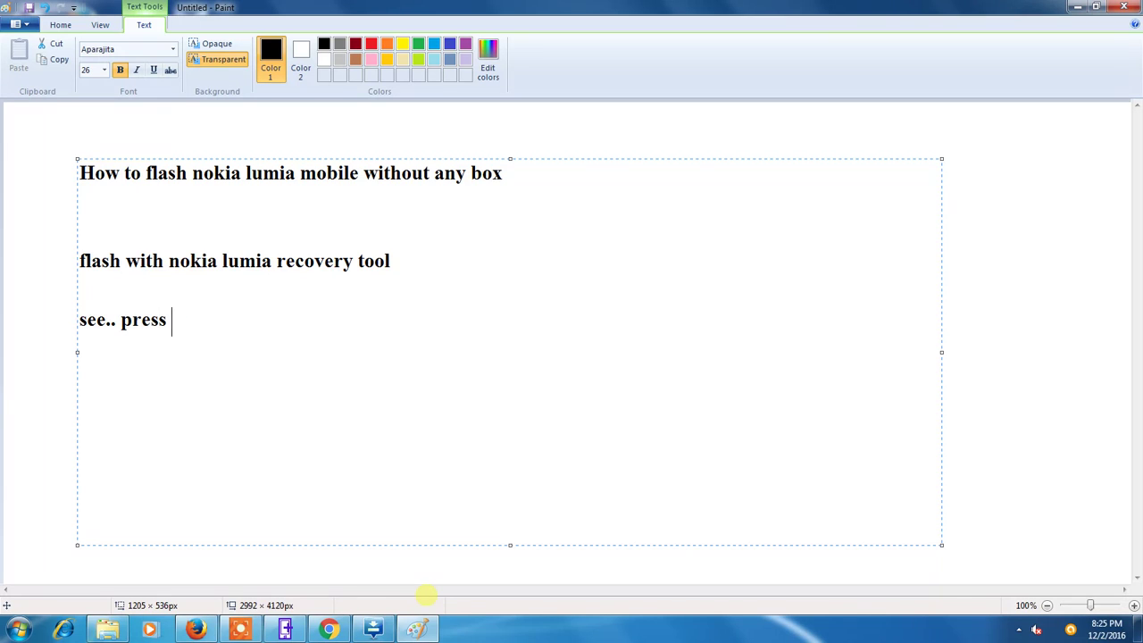
{"action": "type", "text": "vol+ key or conn"}
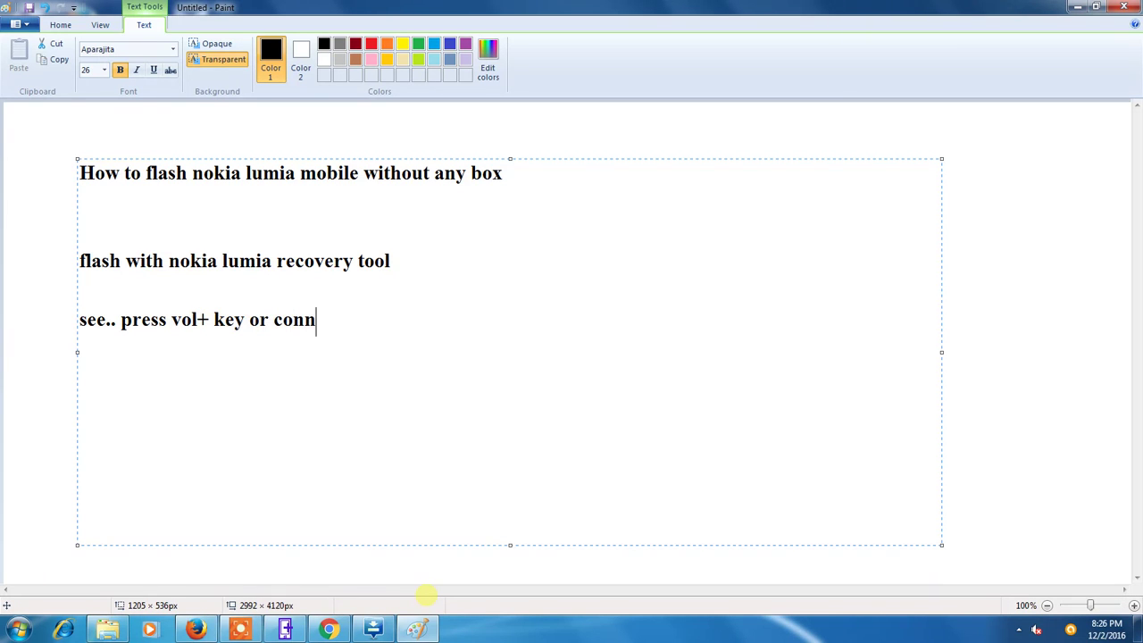
{"action": "type", "text": "ect usb cable"}
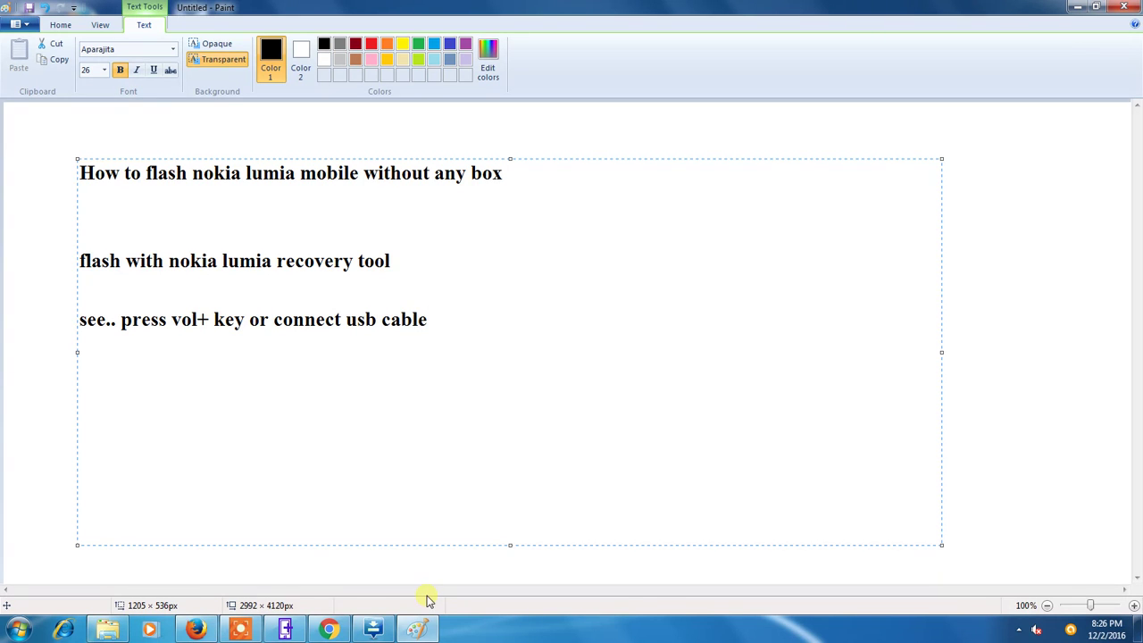
Return to Windows Device Recovery Tool and start the software installation, submitting "My apps are not working as expected" as the recovery reason
{"action": "left_click", "coordinate": [1077, 8]}
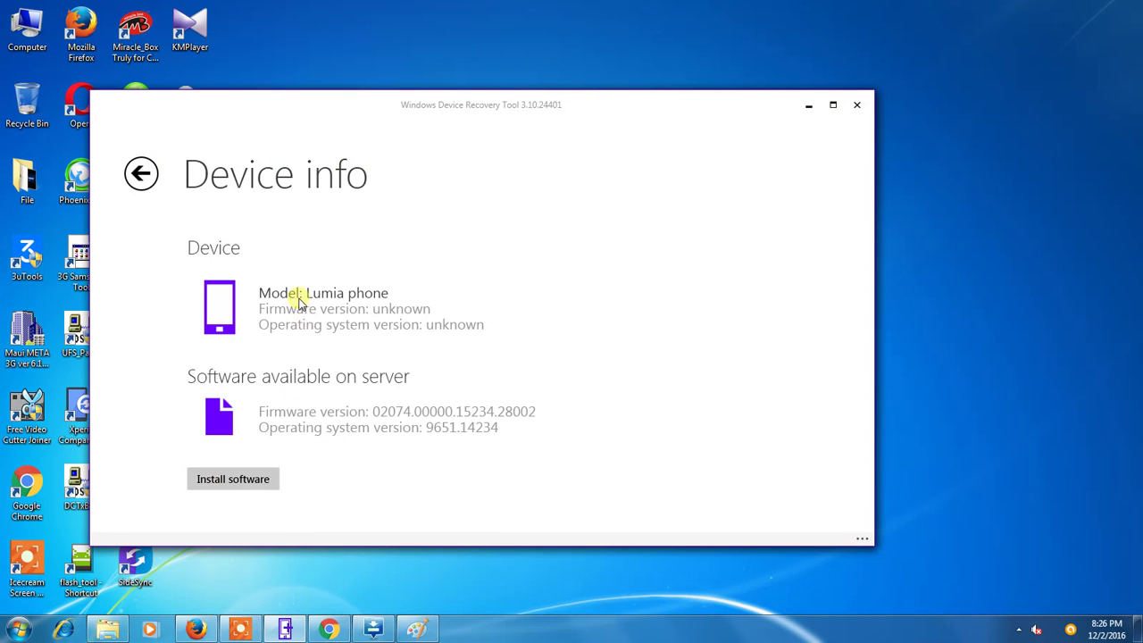
{"action": "left_click", "coordinate": [239, 482]}
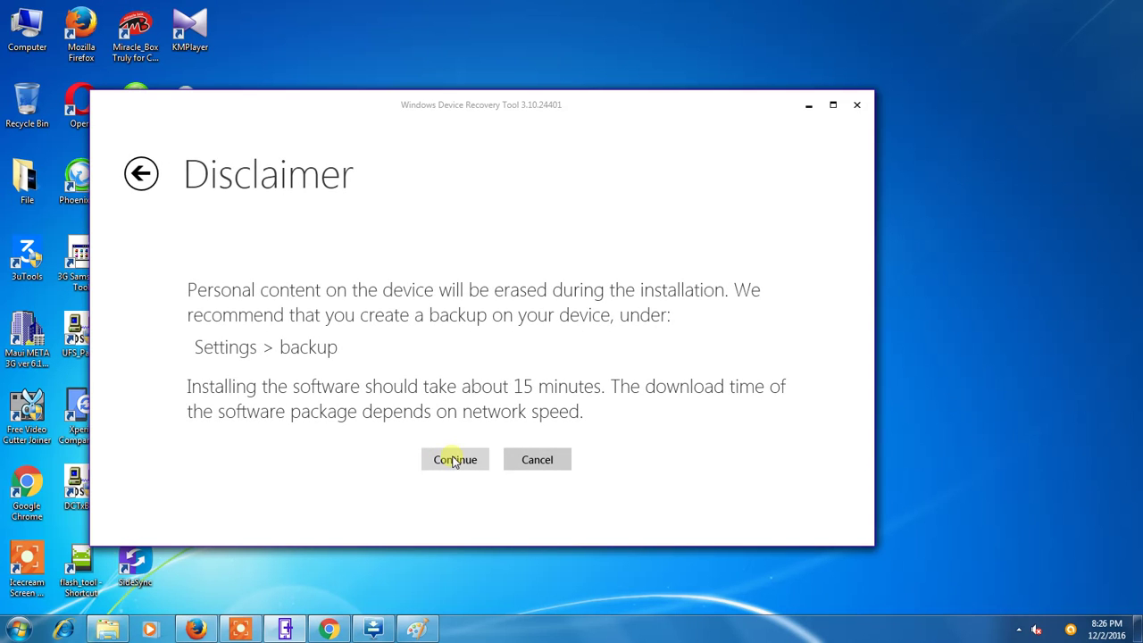
{"action": "left_click", "coordinate": [451, 459]}
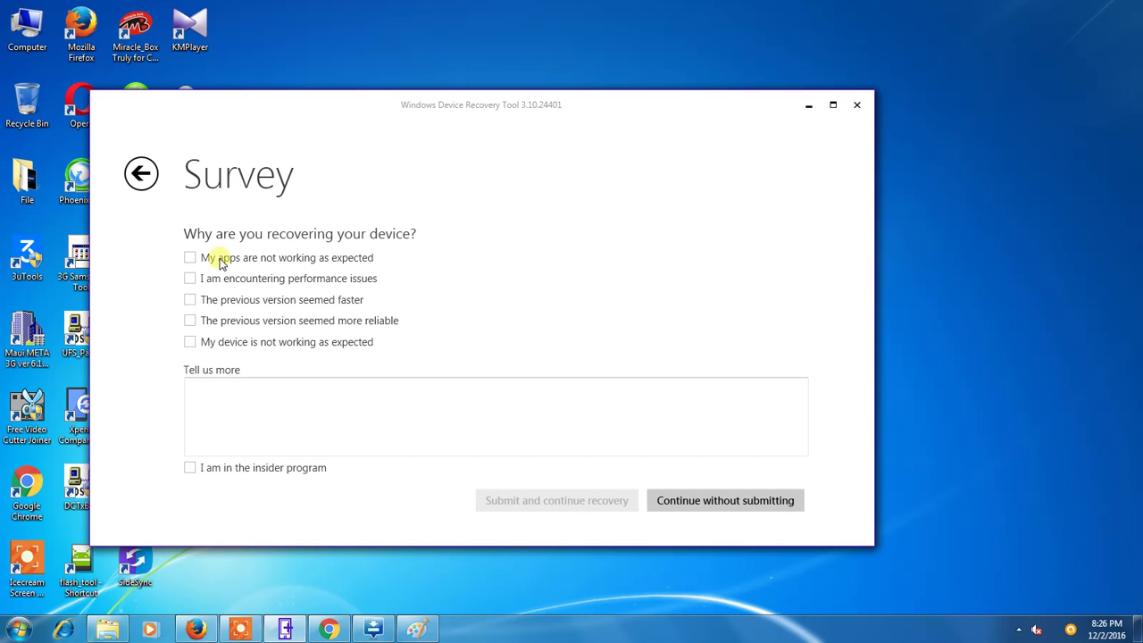
{"action": "left_click", "coordinate": [190, 258]}
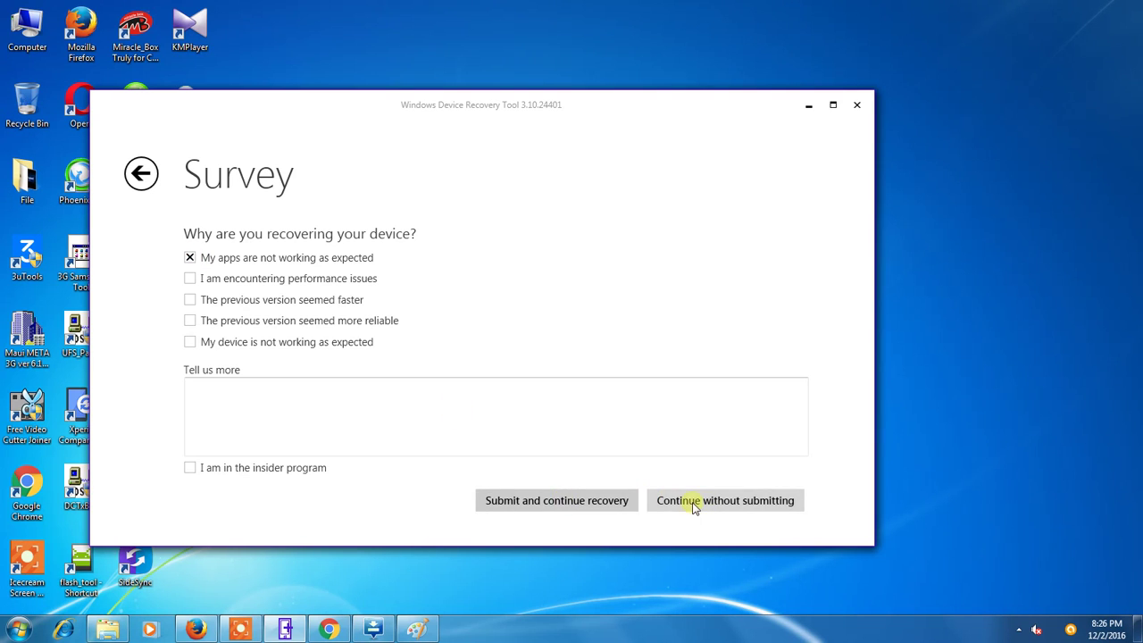
{"action": "left_click", "coordinate": [547, 506]}
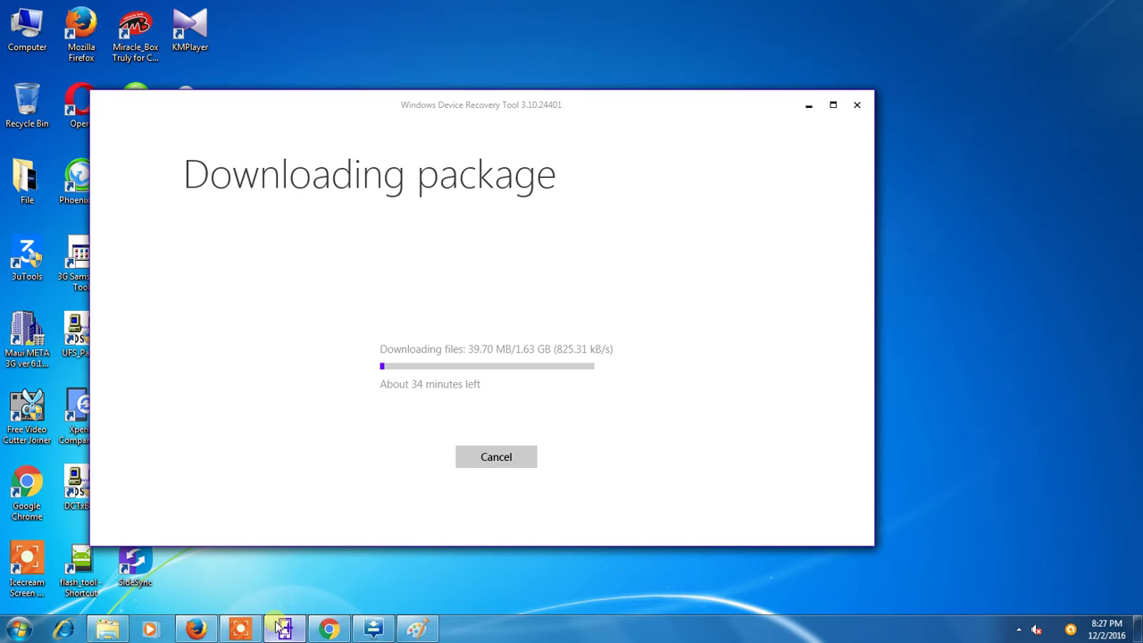
{"action": "mouse_move", "coordinate": [236, 630]}
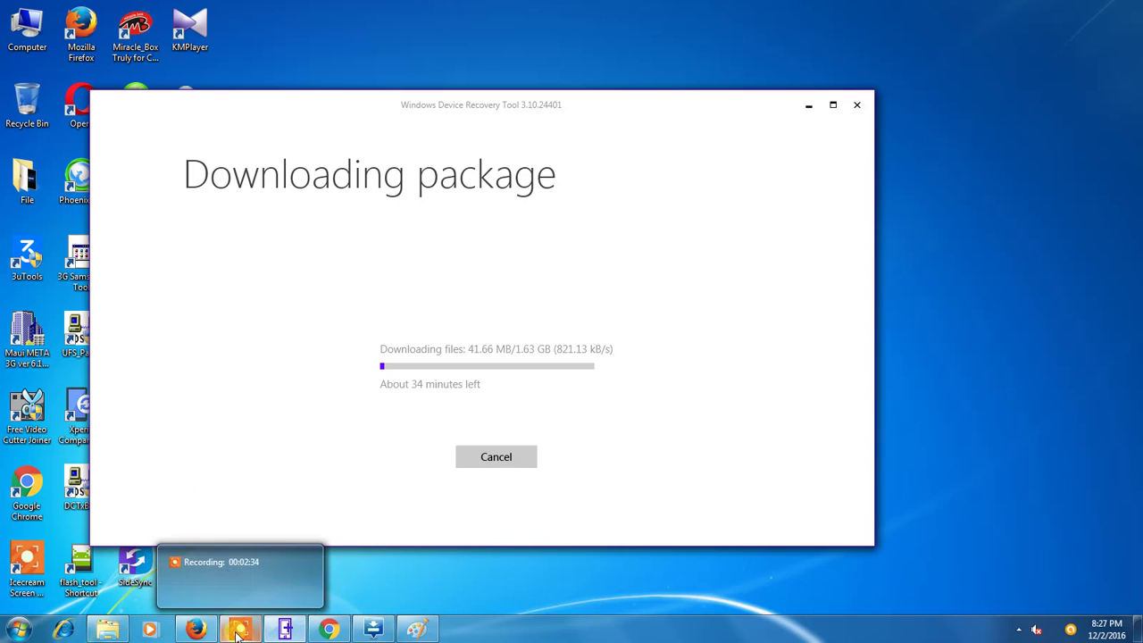
{"action": "right_click", "coordinate": [458, 571]}
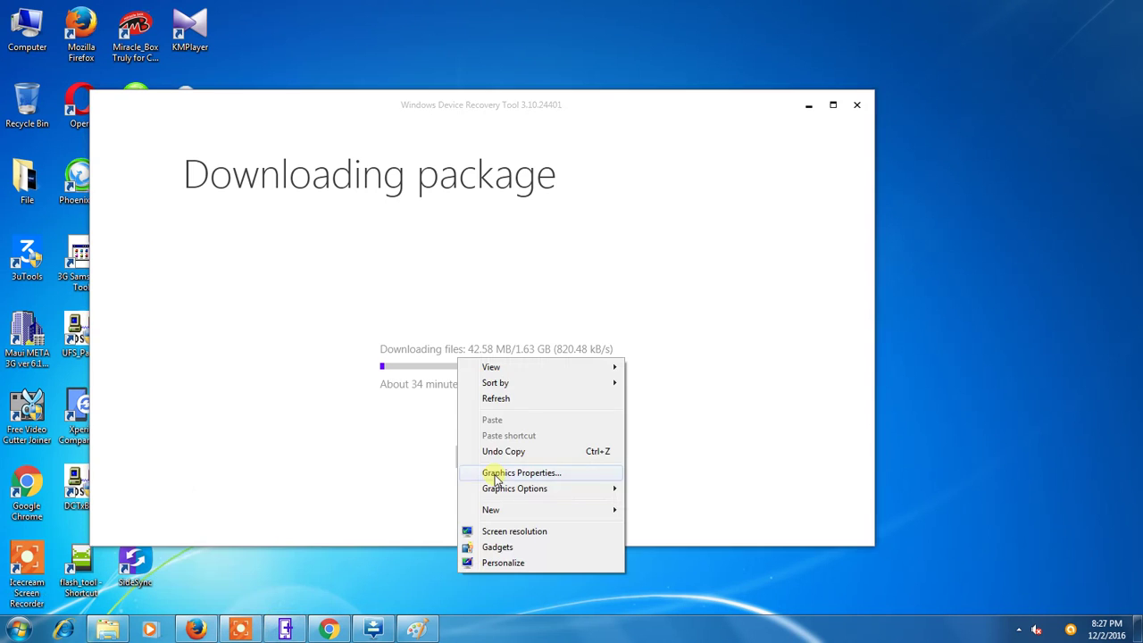
{"action": "left_click", "coordinate": [498, 398]}
{"action": "left_click", "coordinate": [240, 630]}
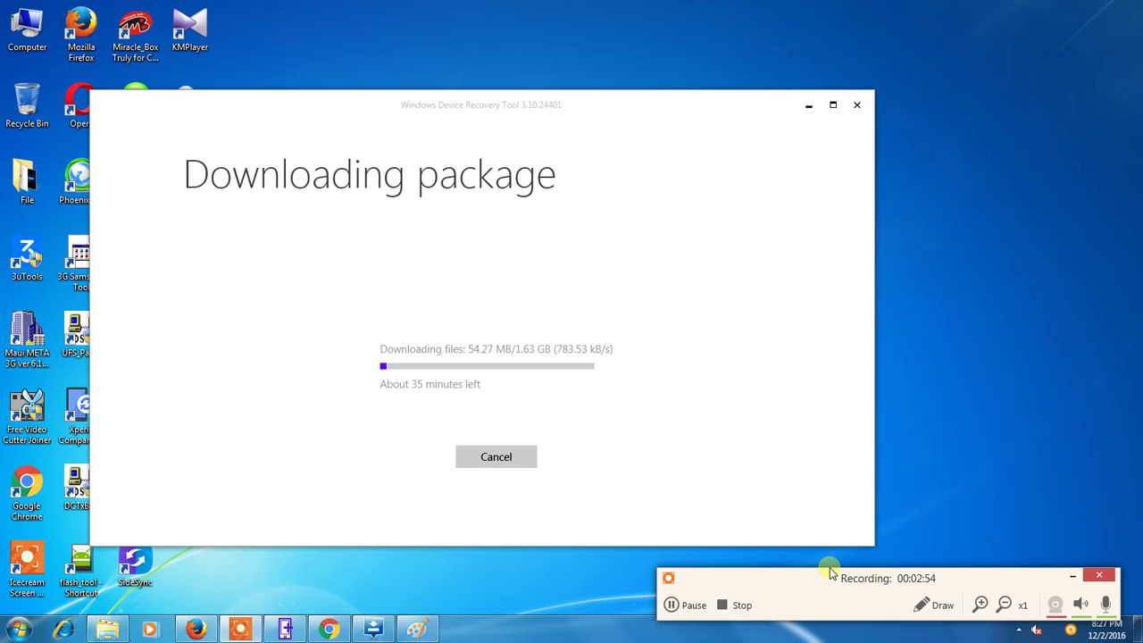
{"action": "left_click", "coordinate": [288, 630]}
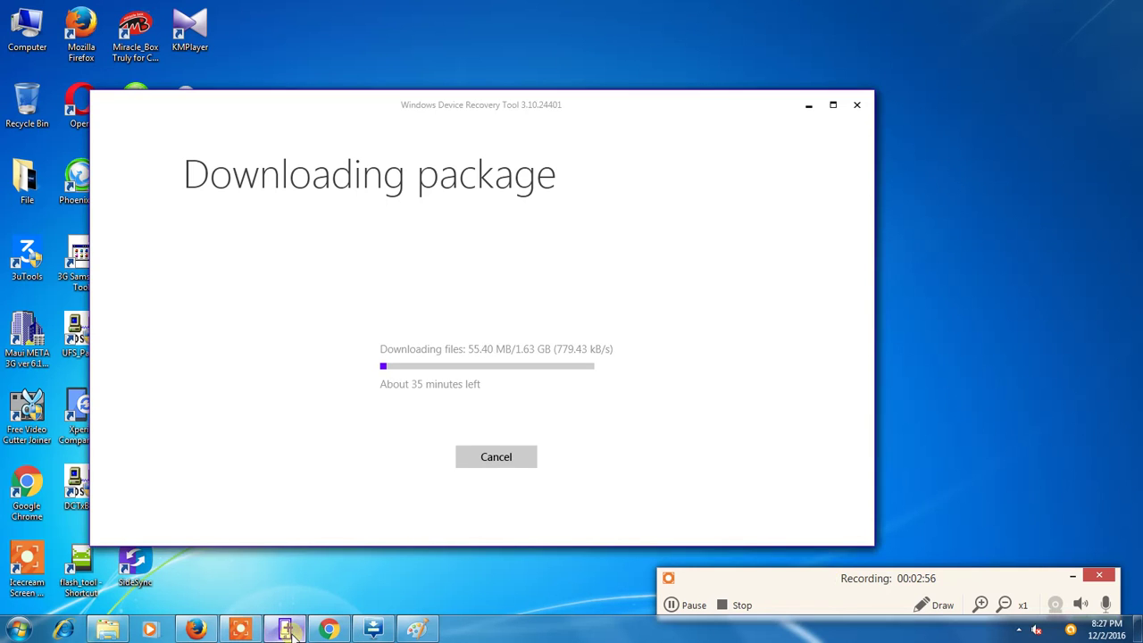
Switch to Paint and add the line "file is too large size so its take some time i pause video" below the USB cable note
{"action": "left_click", "coordinate": [412, 630]}
{"action": "left_click", "coordinate": [500, 376]}
{"action": "key", "text": "Return"}
{"action": "key", "text": "Return"}
{"action": "type", "text": "f"}
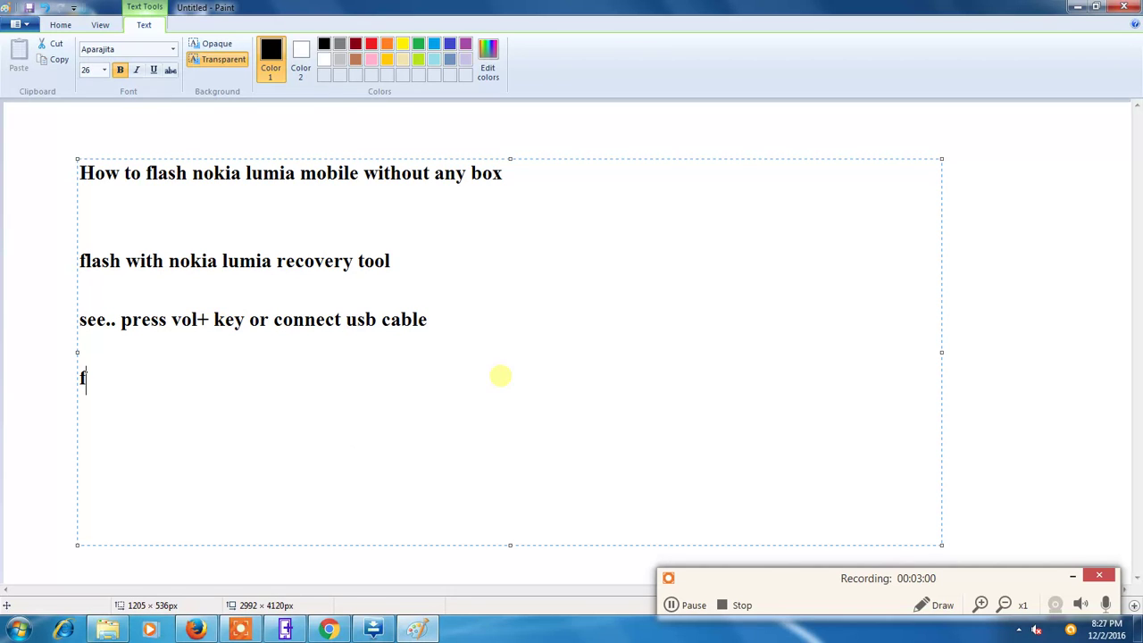
{"action": "type", "text": "ile is too lag"}
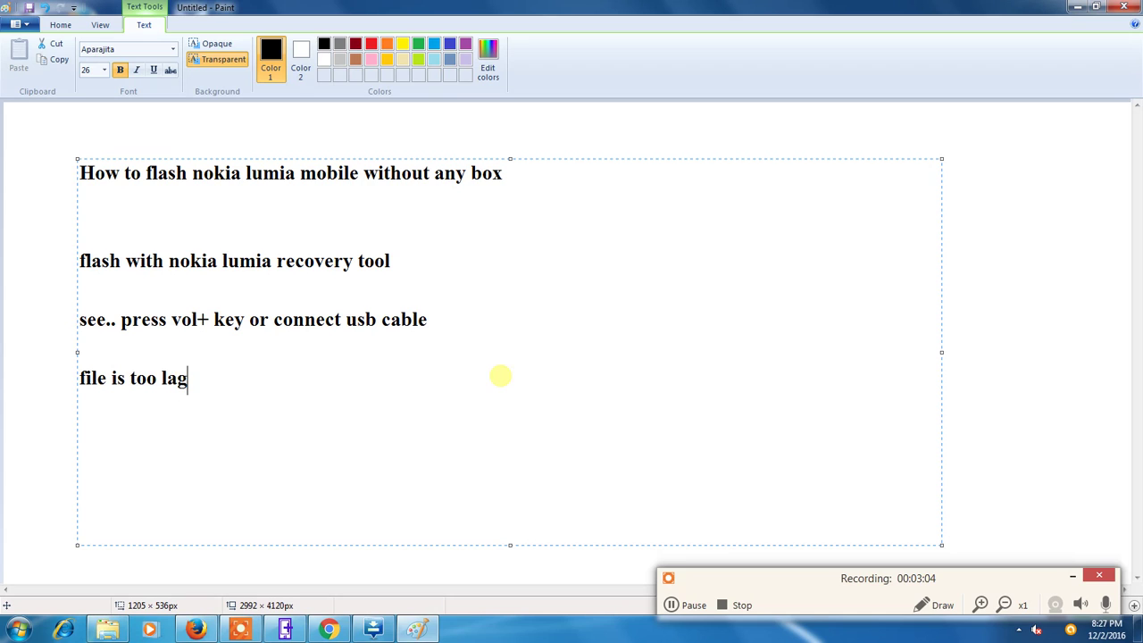
{"action": "type", "text": "r"}
{"action": "key", "text": "BackSpace"}
{"action": "key", "text": "BackSpace"}
{"action": "type", "text": "rge size "}
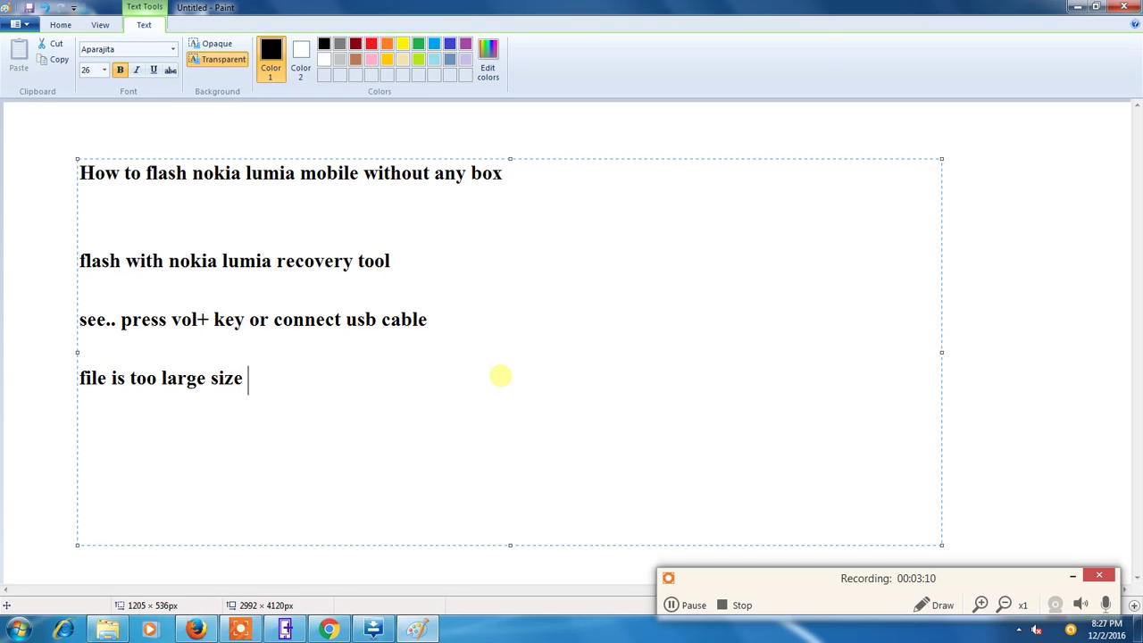
{"action": "type", "text": "so its take so"}
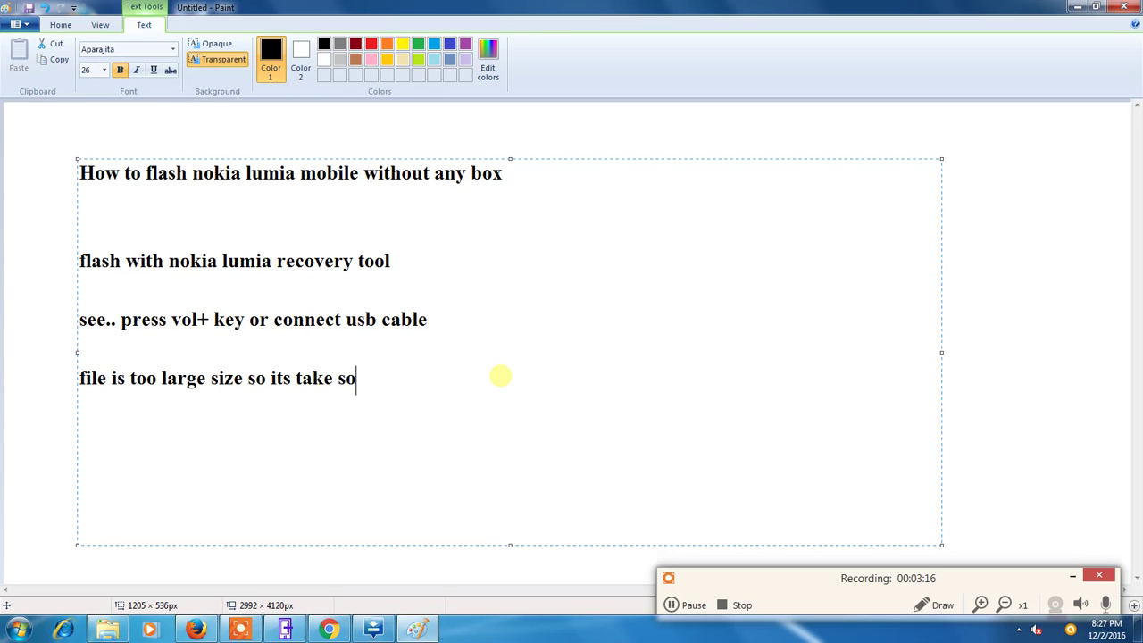
{"action": "type", "text": "me time i pause video"}
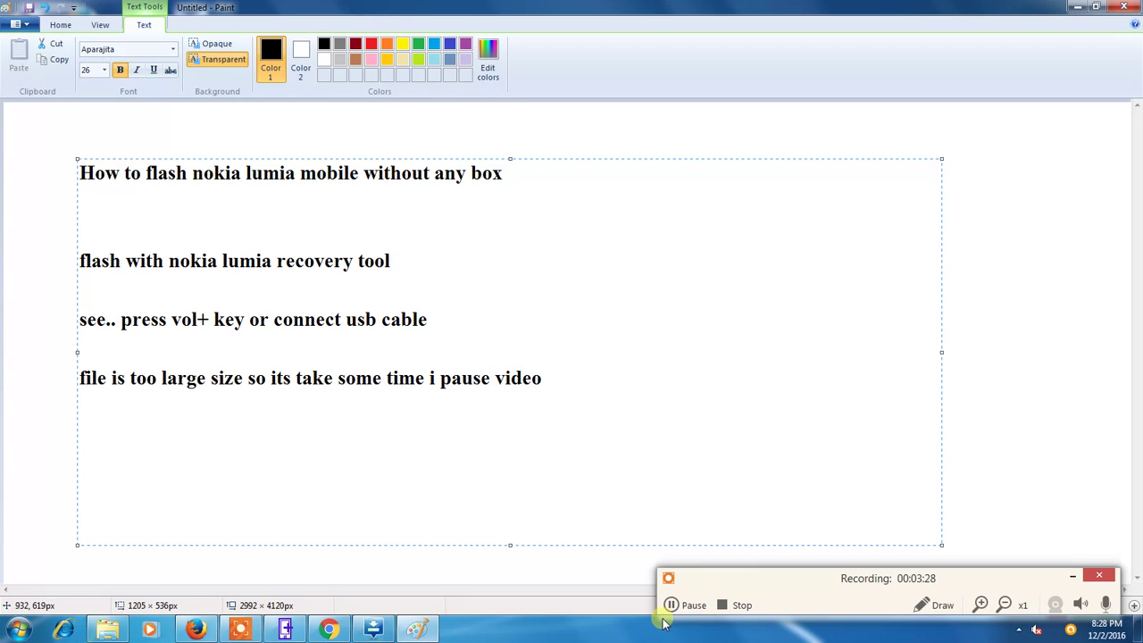
{"action": "left_click", "coordinate": [674, 605]}
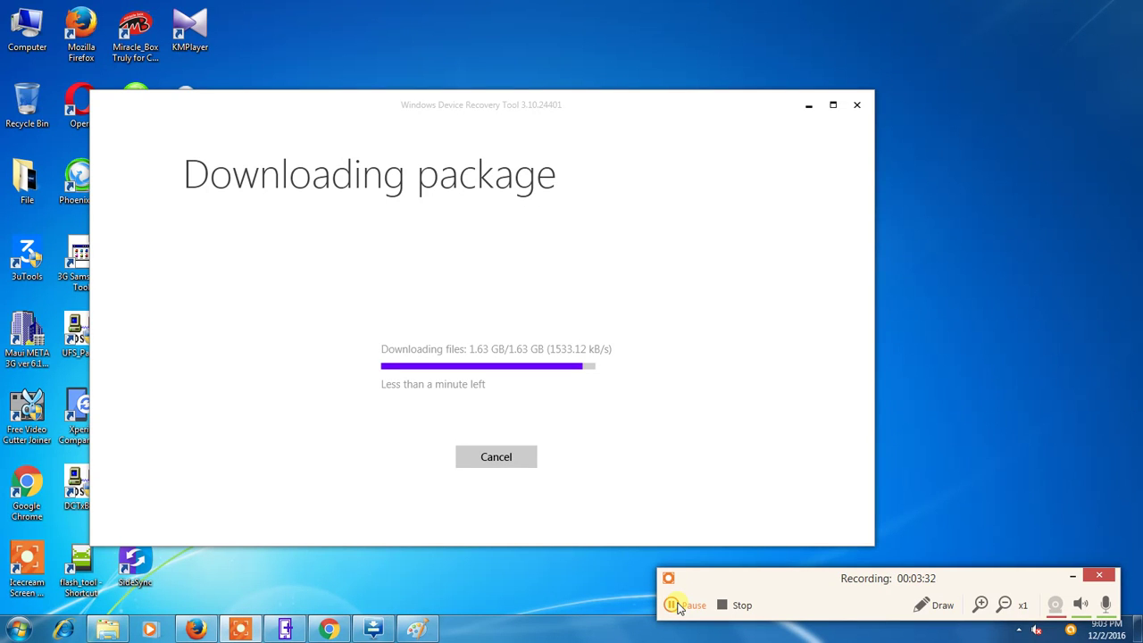
{"action": "left_click", "coordinate": [677, 607]}
{"action": "left_click", "coordinate": [678, 607]}
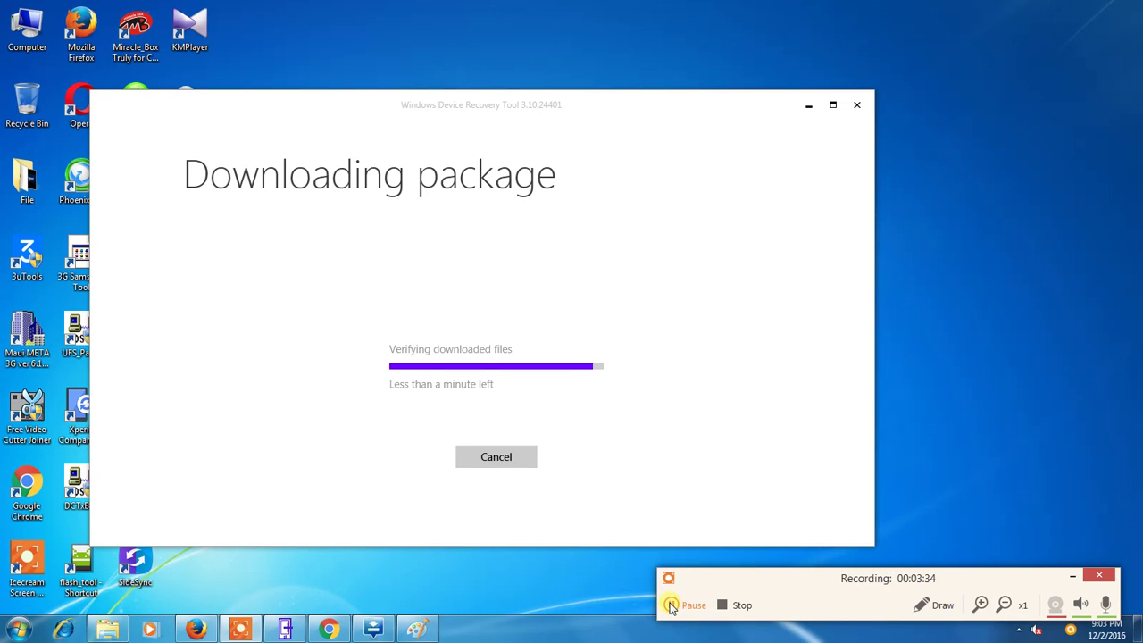
{"action": "left_click", "coordinate": [196, 630]}
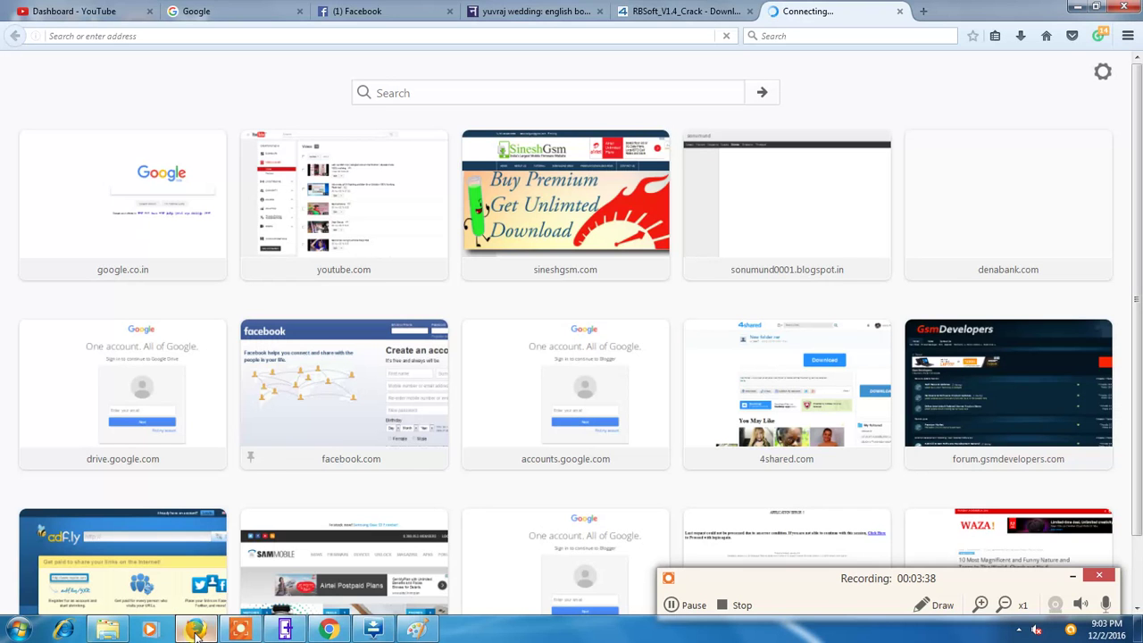
{"action": "left_click", "coordinate": [195, 629]}
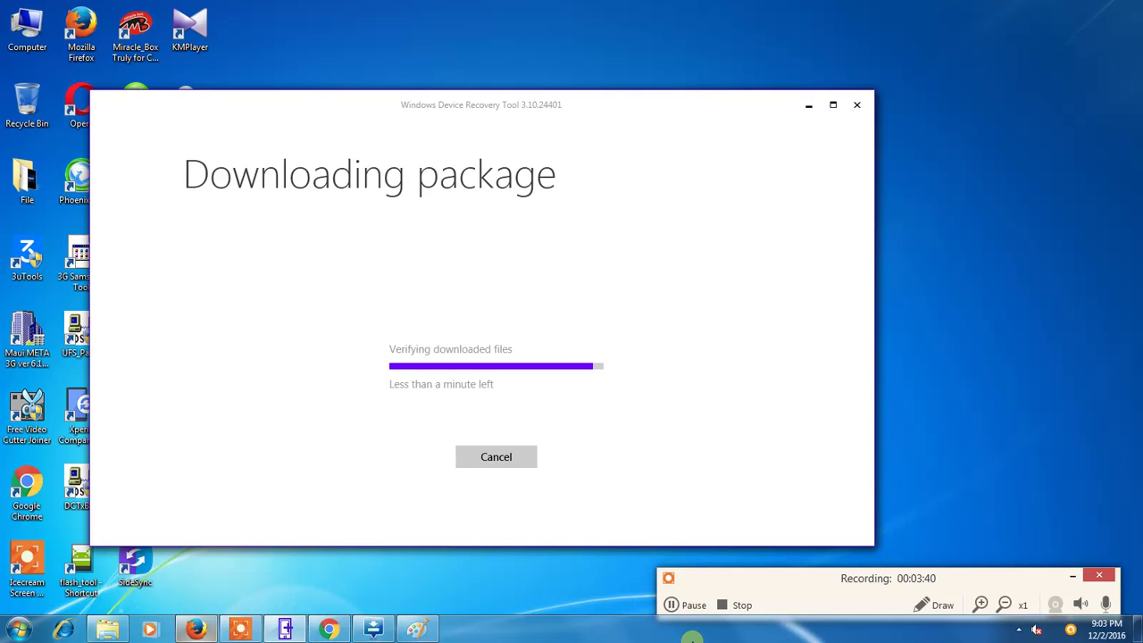
{"action": "left_click", "coordinate": [671, 605]}
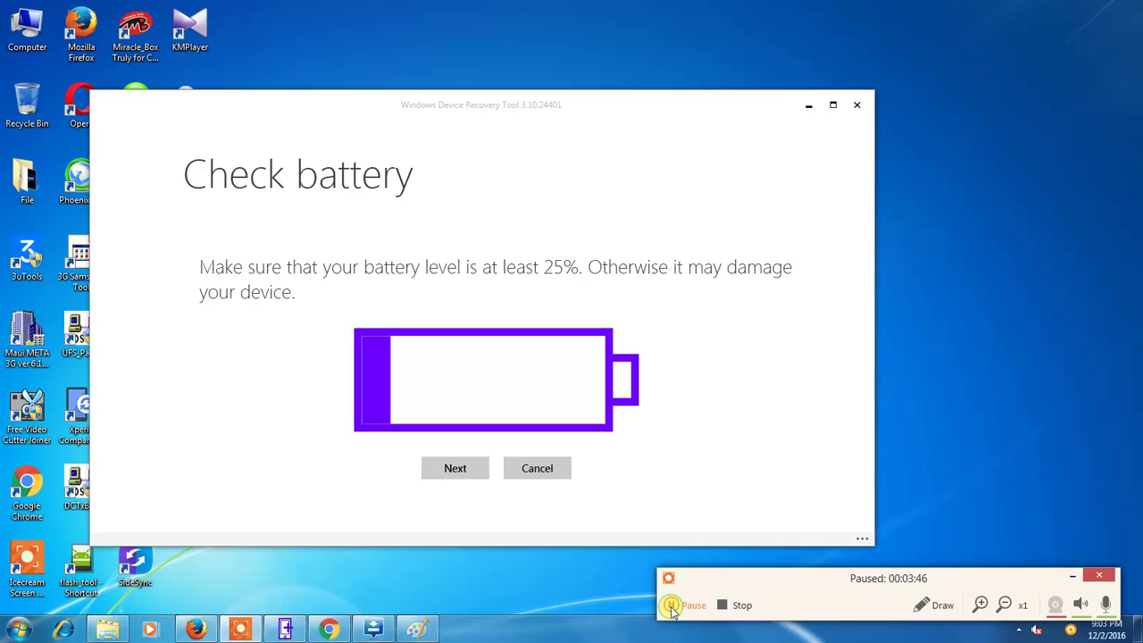
{"action": "left_click", "coordinate": [672, 605]}
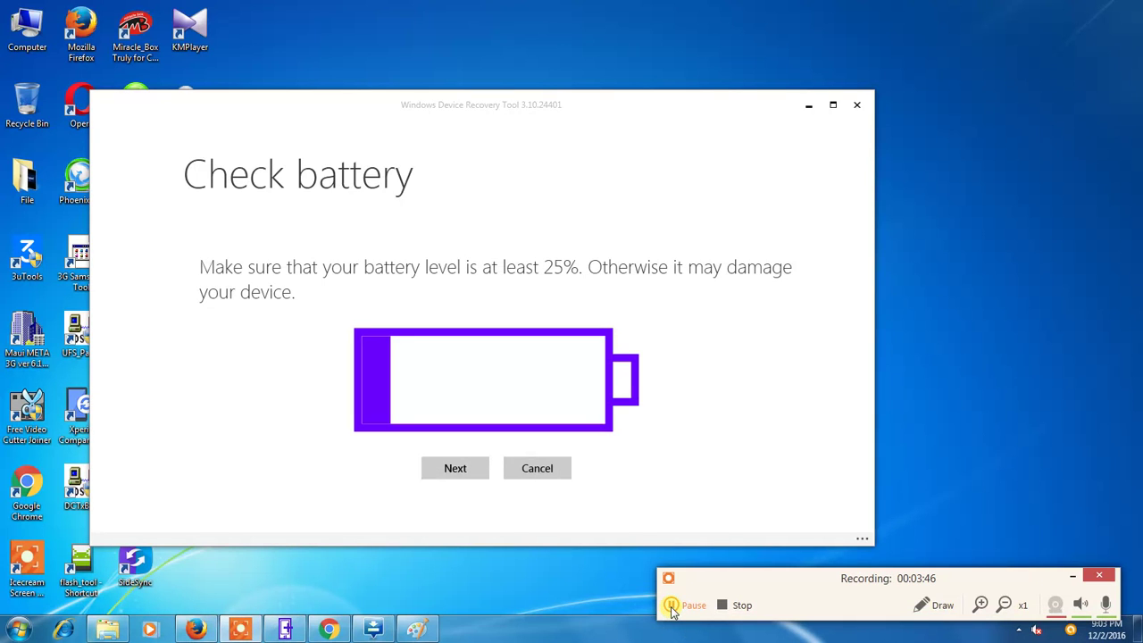
{"action": "left_click", "coordinate": [671, 605]}
{"action": "left_click", "coordinate": [671, 606]}
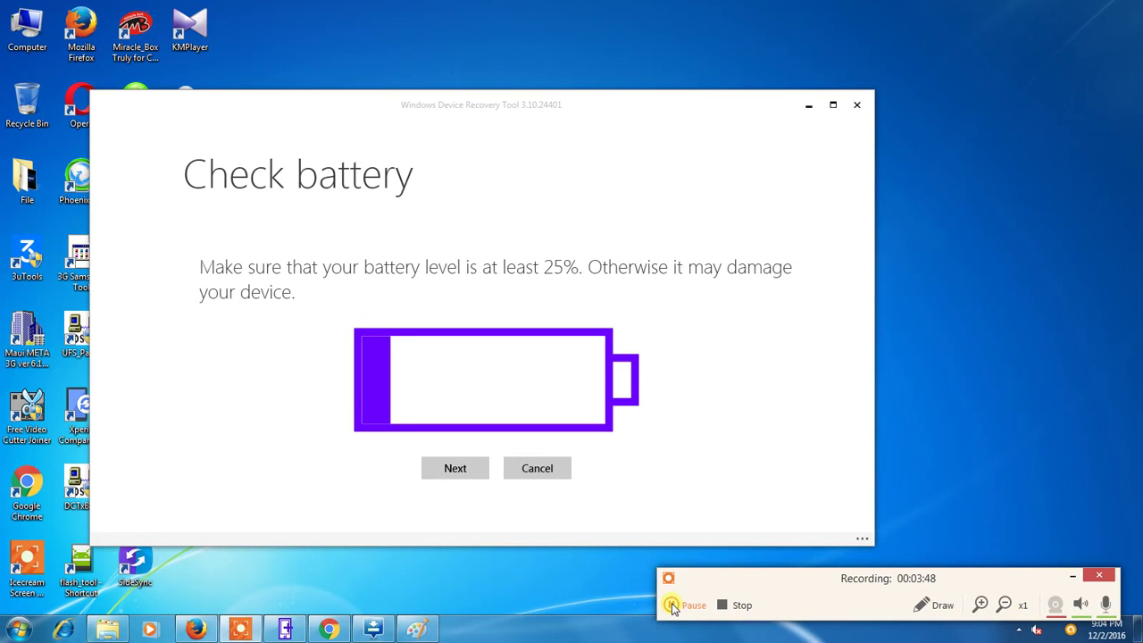
Continue past the battery check to start installing the software package on the phone
{"action": "left_click", "coordinate": [463, 471]}
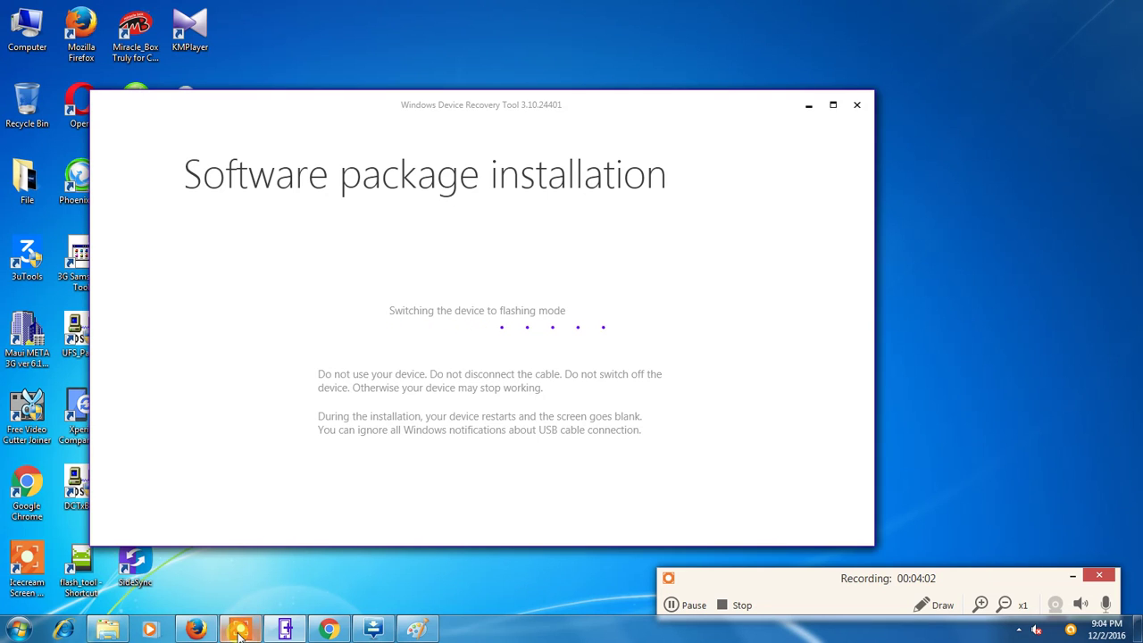
{"action": "mouse_move", "coordinate": [239, 634]}
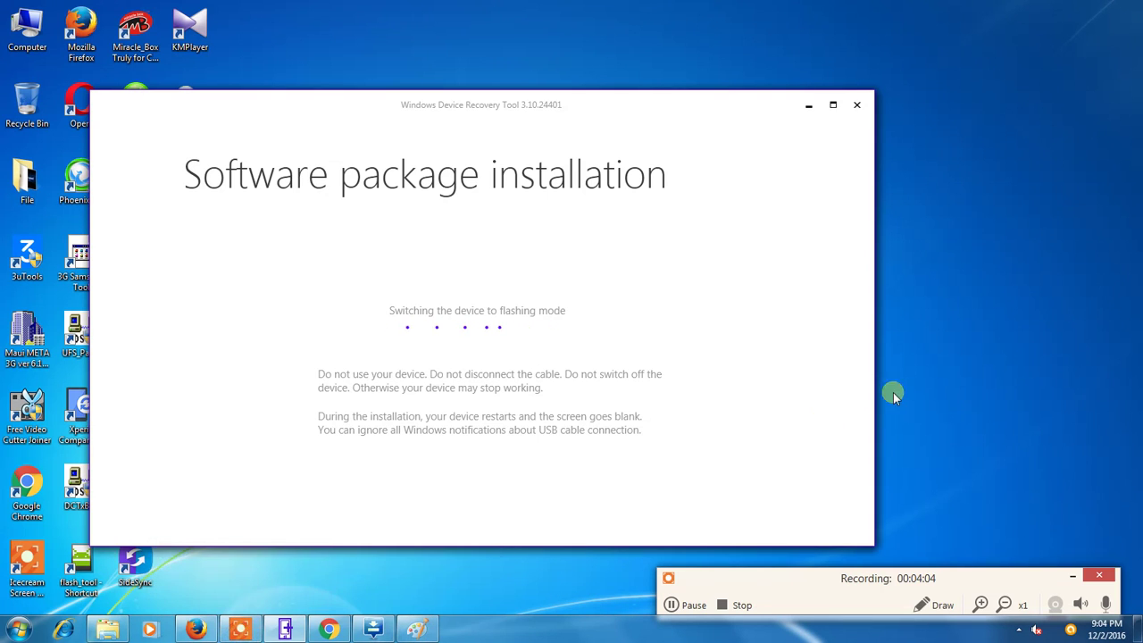
{"action": "right_click", "coordinate": [1030, 173]}
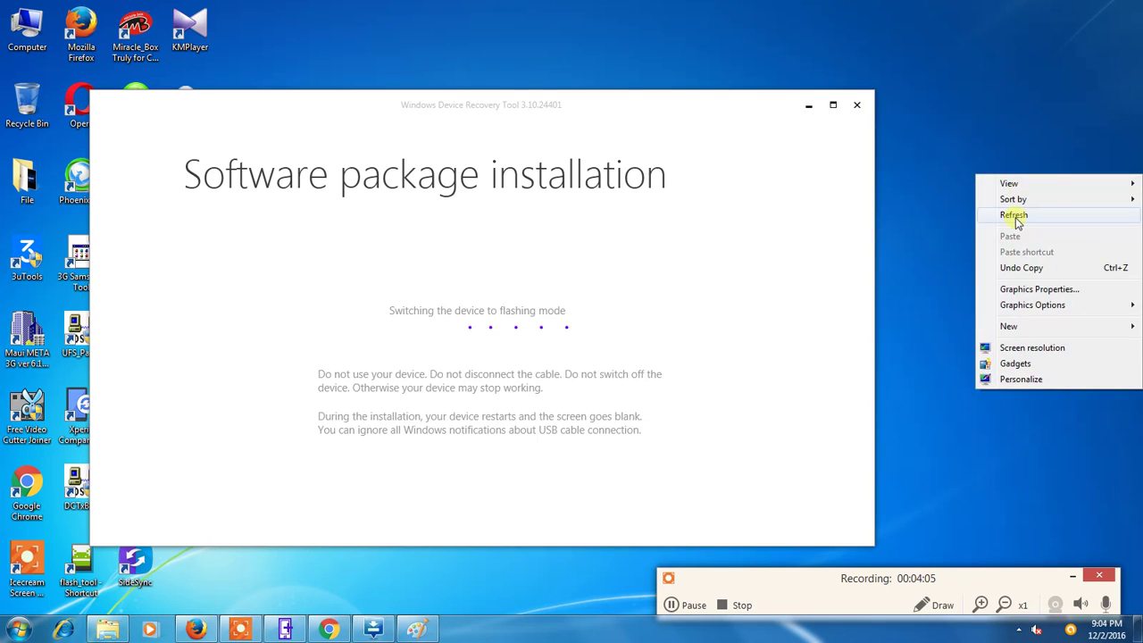
{"action": "left_click", "coordinate": [1015, 215]}
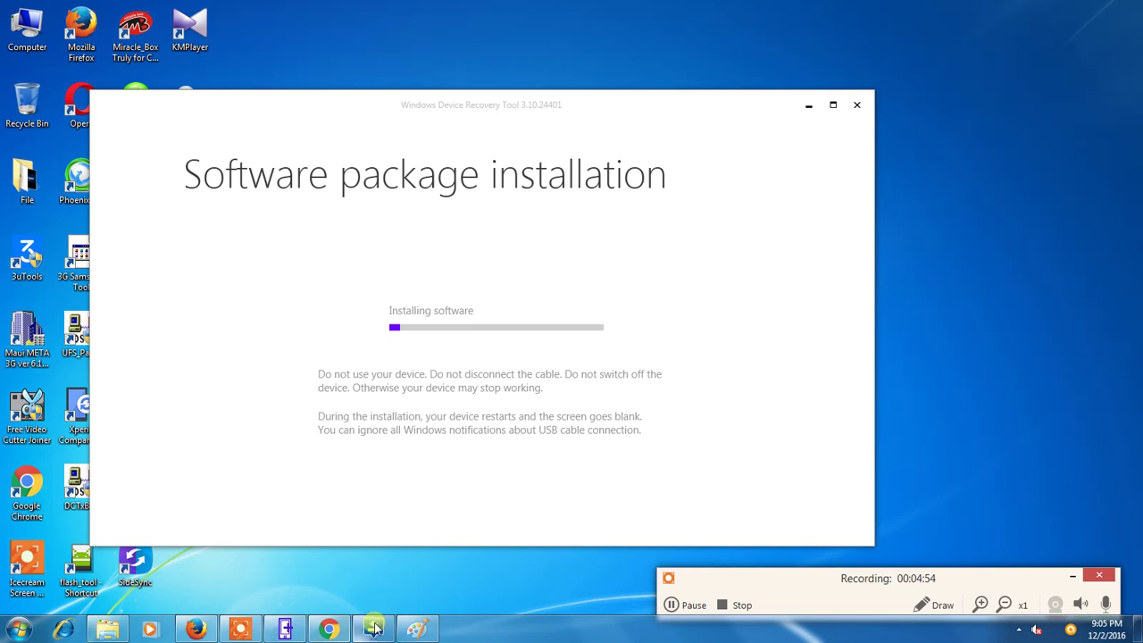
Switch to Paint, reduce it from full screen and move its window beside the software installation progress
{"action": "left_click", "coordinate": [286, 631]}
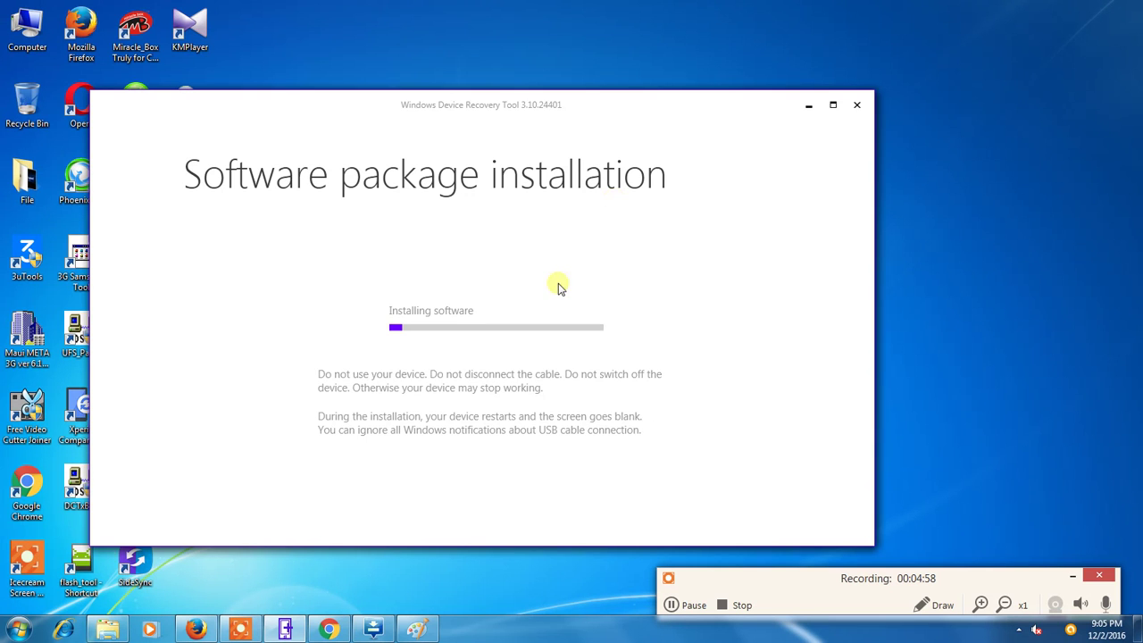
{"action": "left_click", "coordinate": [416, 631]}
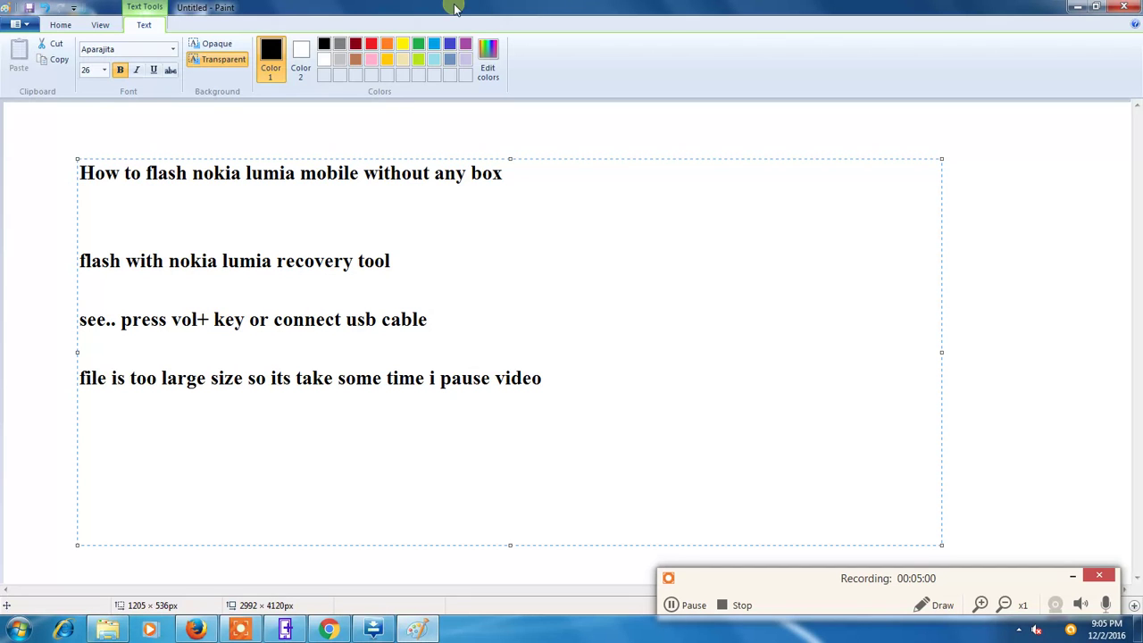
{"action": "double_click", "coordinate": [455, 9]}
{"action": "left_click_drag", "start_coordinate": [458, 23], "coordinate": [695, 18]}
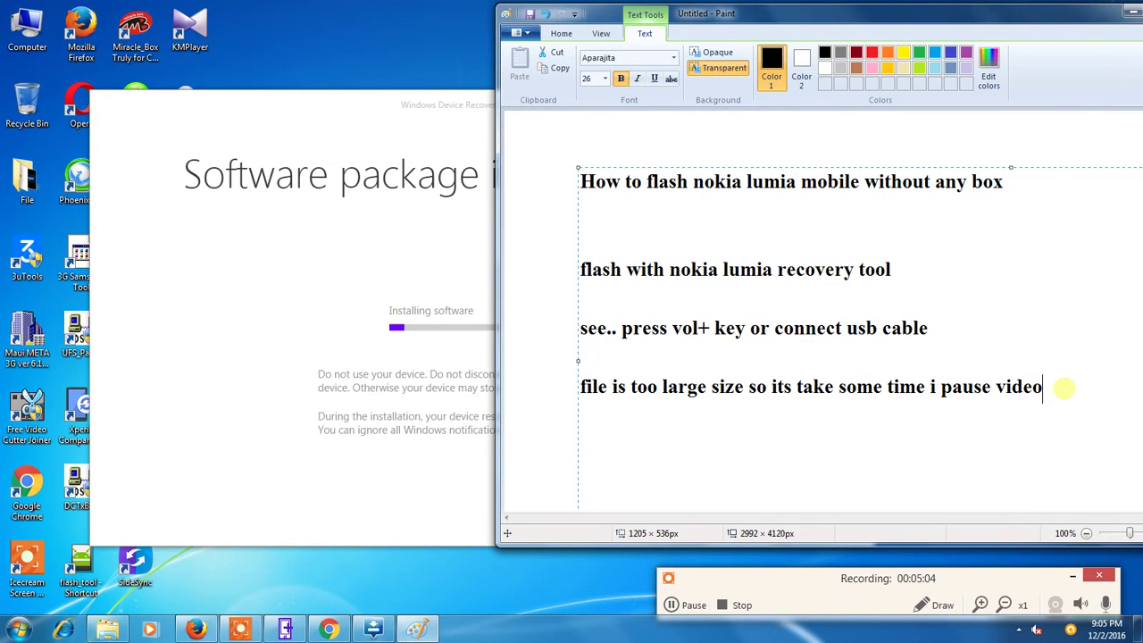
Add the line "installing start now....." below the pause video note, and minimize Paint
{"action": "key", "text": "Return"}
{"action": "key", "text": "Return"}
{"action": "type", "text": "installing st"}
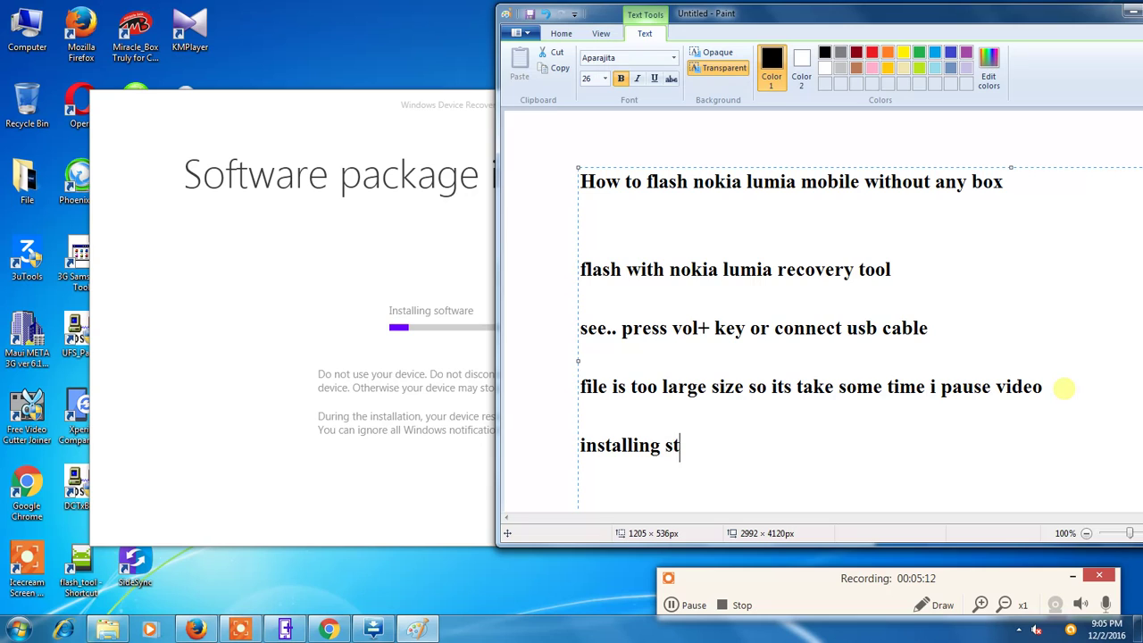
{"action": "type", "text": "art now....."}
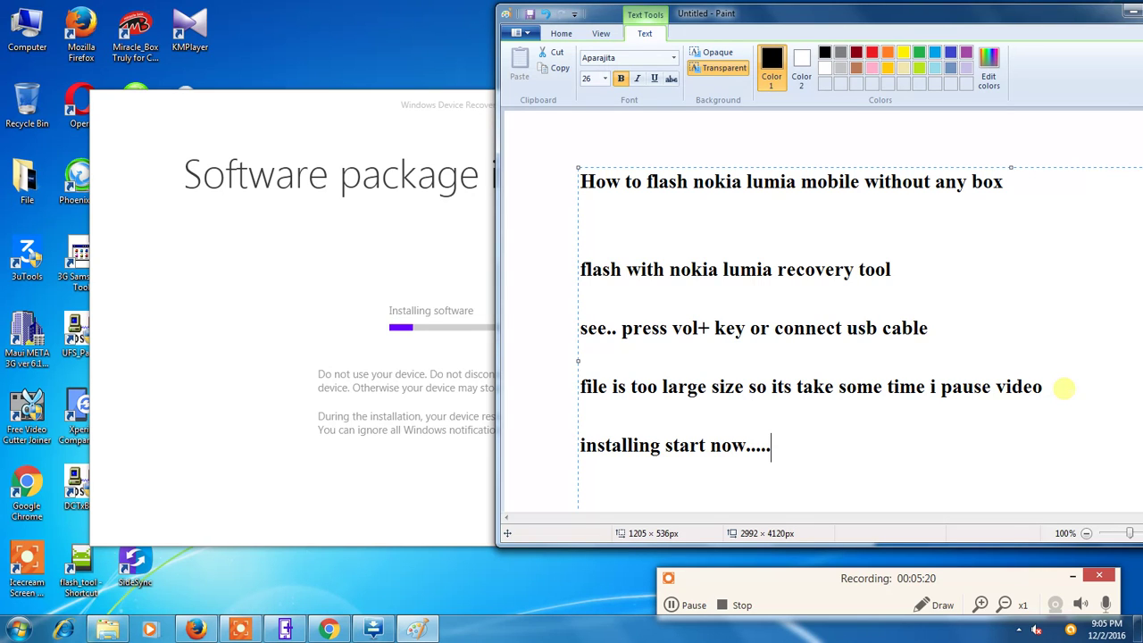
{"action": "left_click", "coordinate": [1098, 16]}
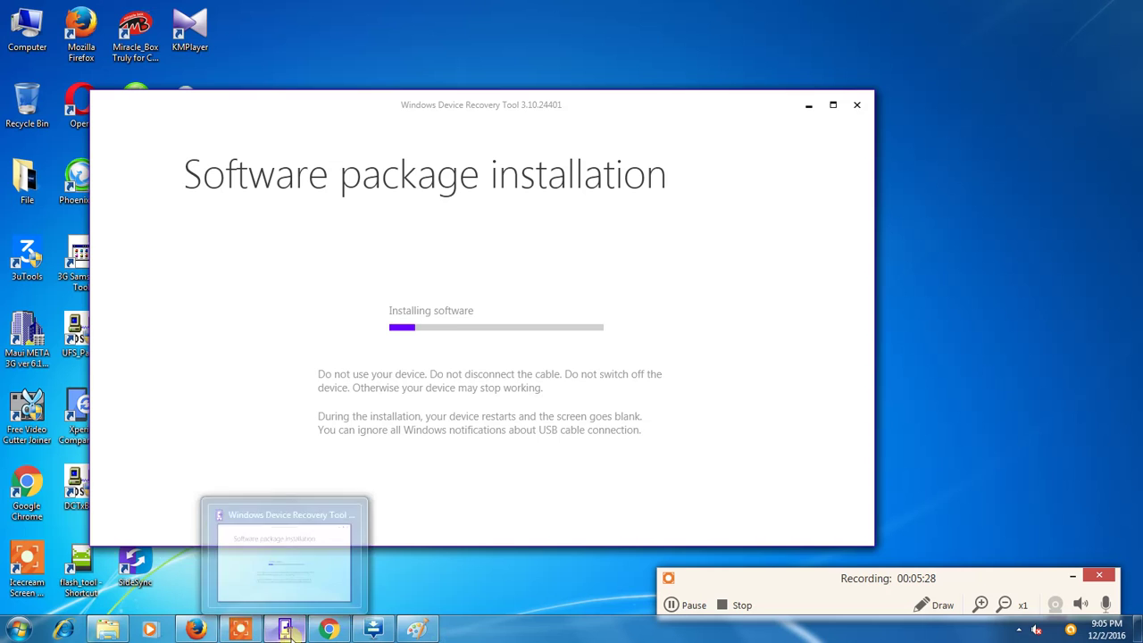
{"action": "left_click", "coordinate": [214, 632]}
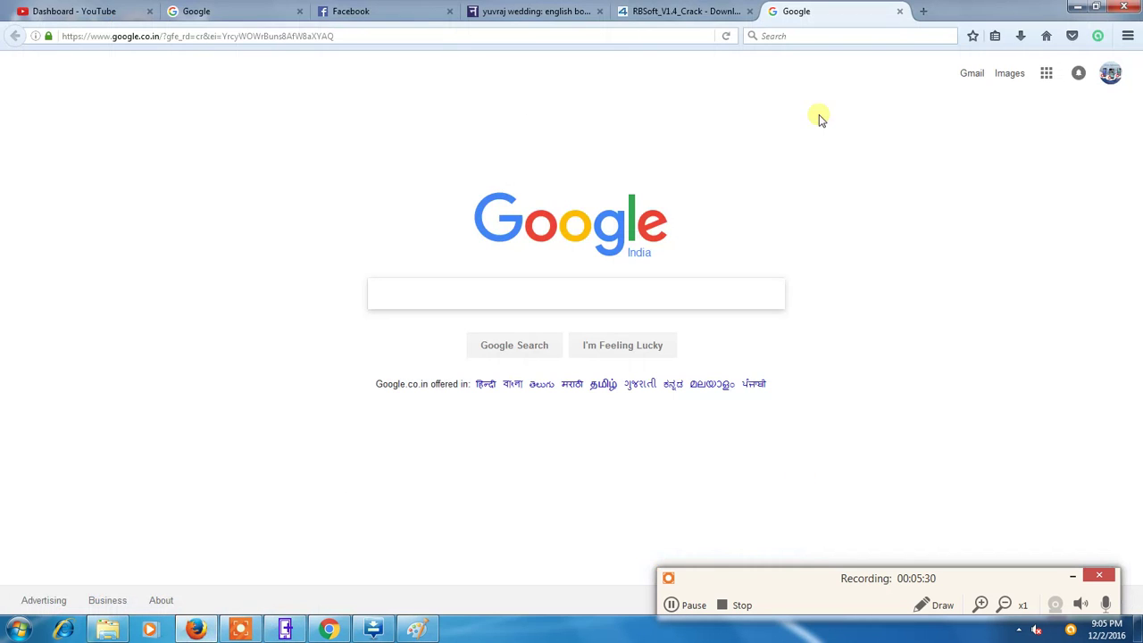
{"action": "left_click", "coordinate": [1078, 6]}
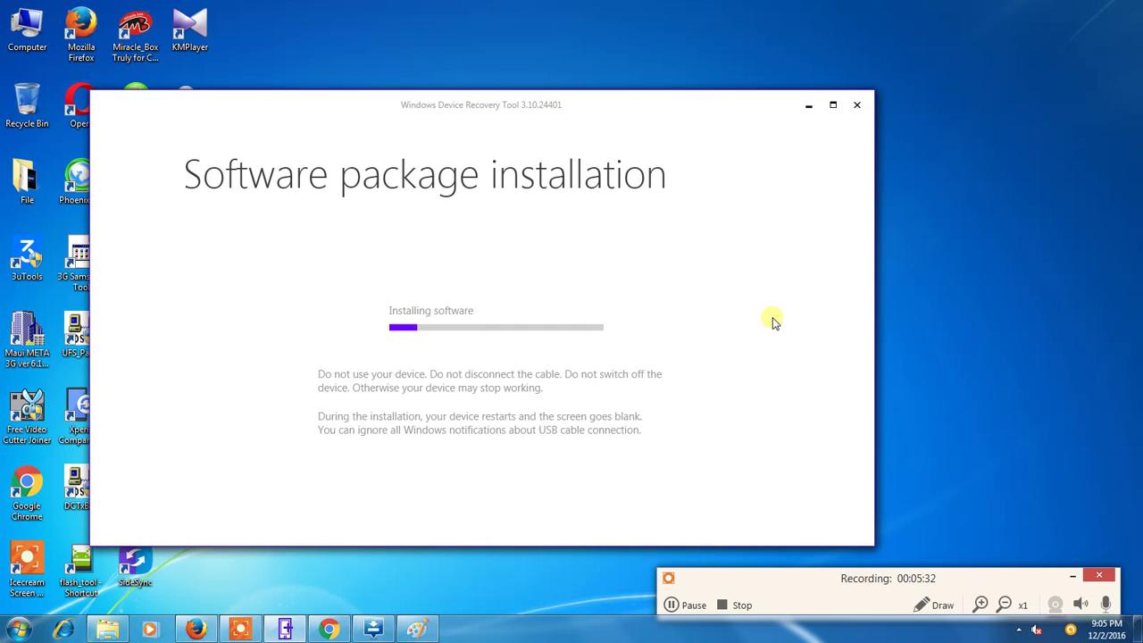
{"action": "right_click", "coordinate": [945, 266]}
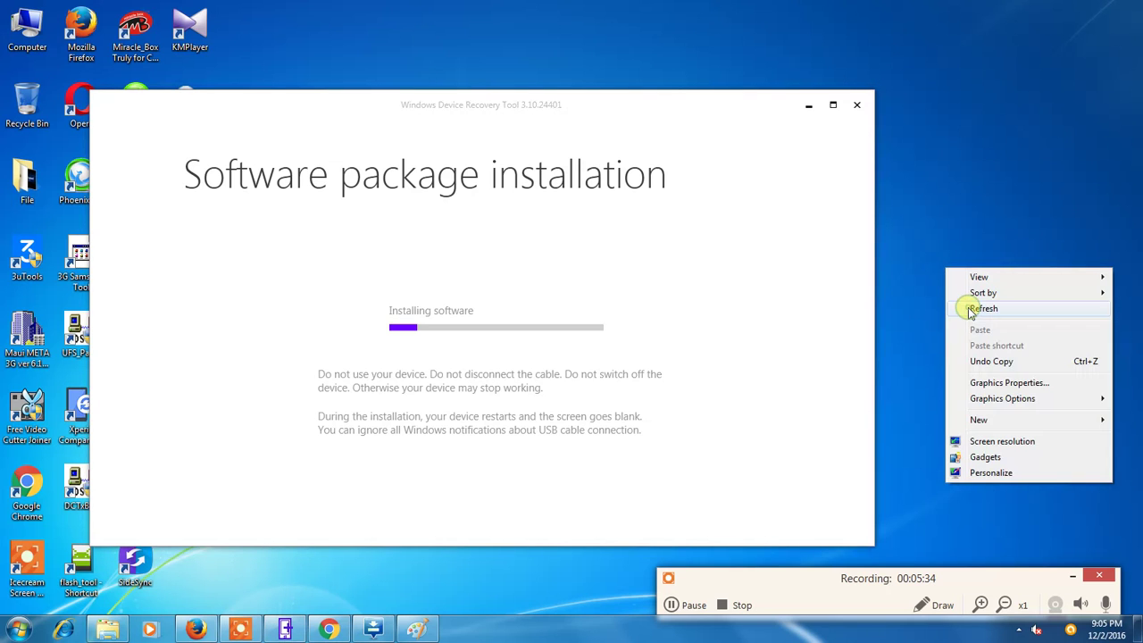
{"action": "left_click", "coordinate": [980, 309]}
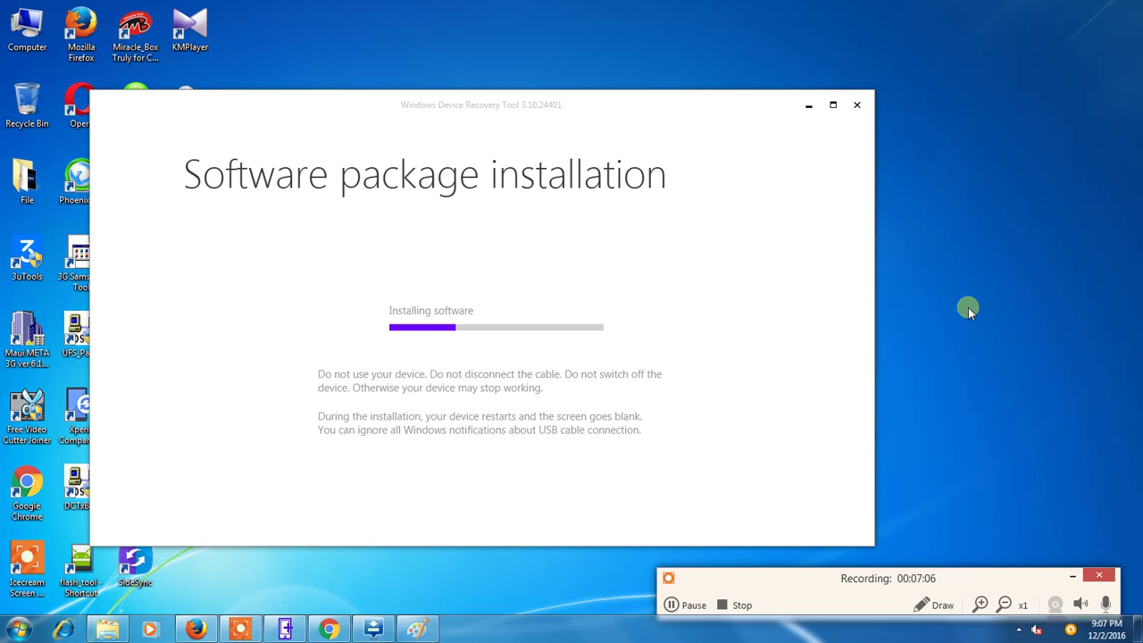
{"action": "right_click", "coordinate": [1001, 377]}
{"action": "left_click", "coordinate": [1020, 418]}
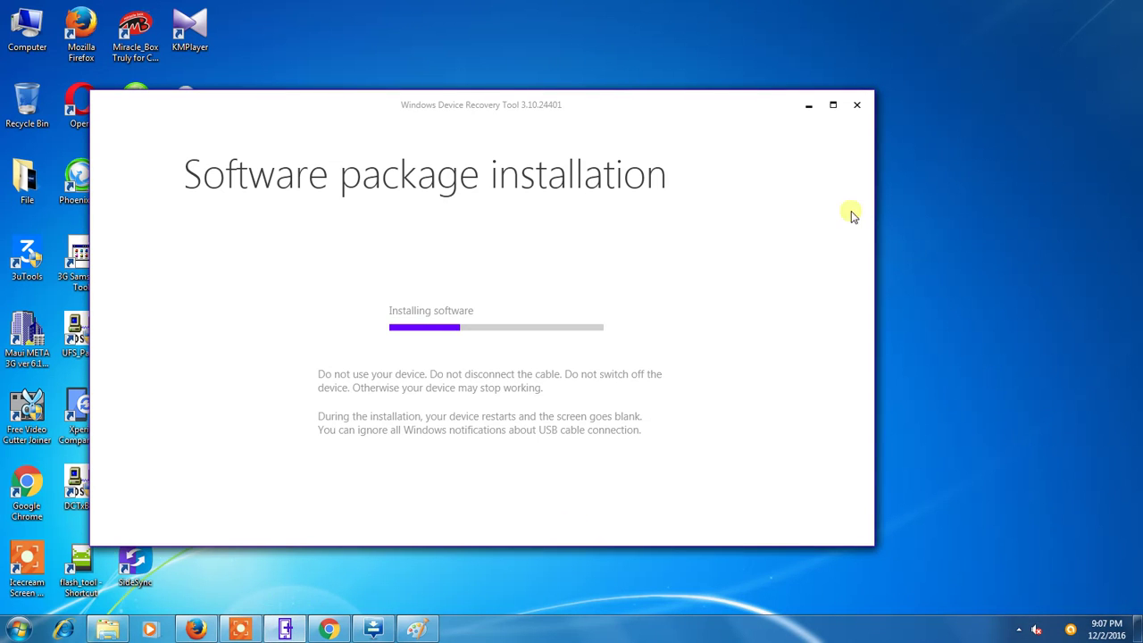
{"action": "right_click", "coordinate": [975, 210]}
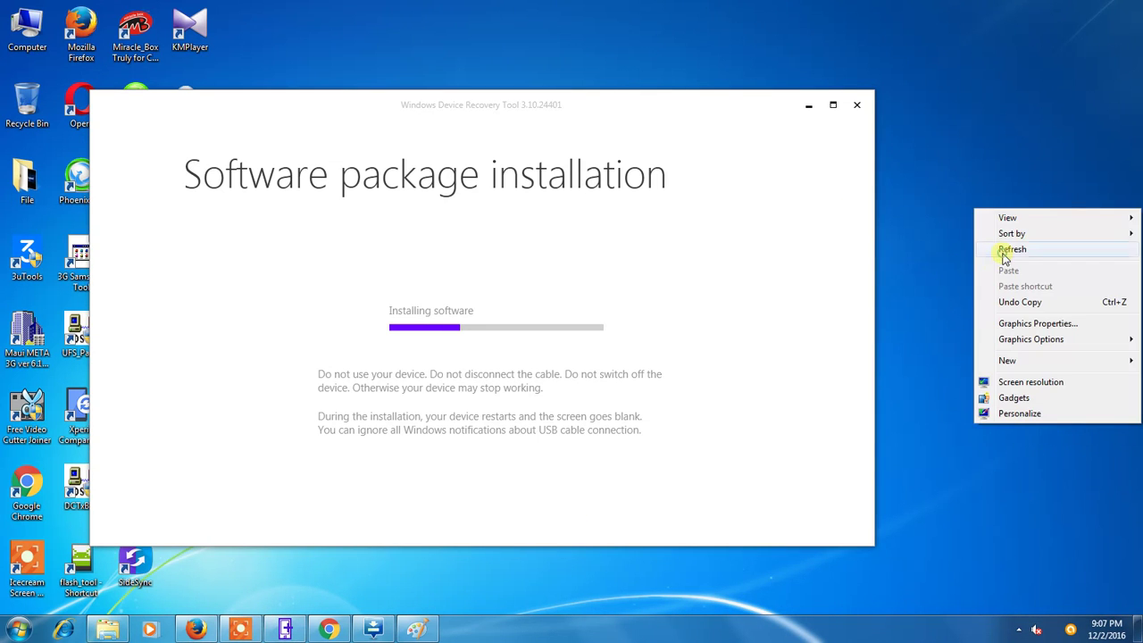
{"action": "left_click", "coordinate": [1002, 251]}
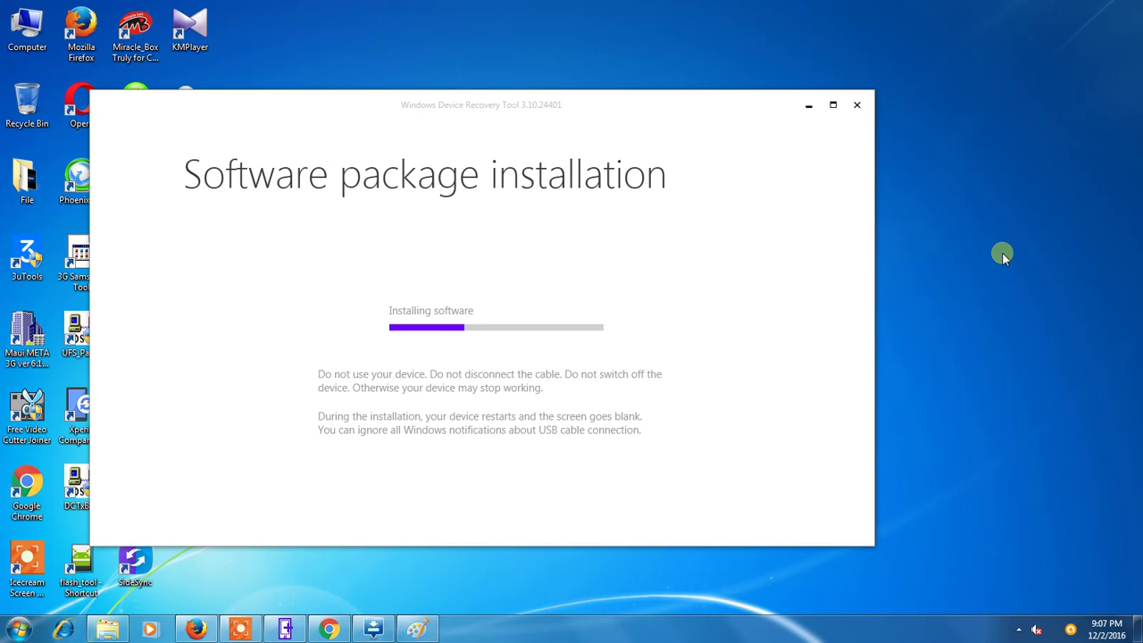
{"action": "left_click", "coordinate": [240, 629]}
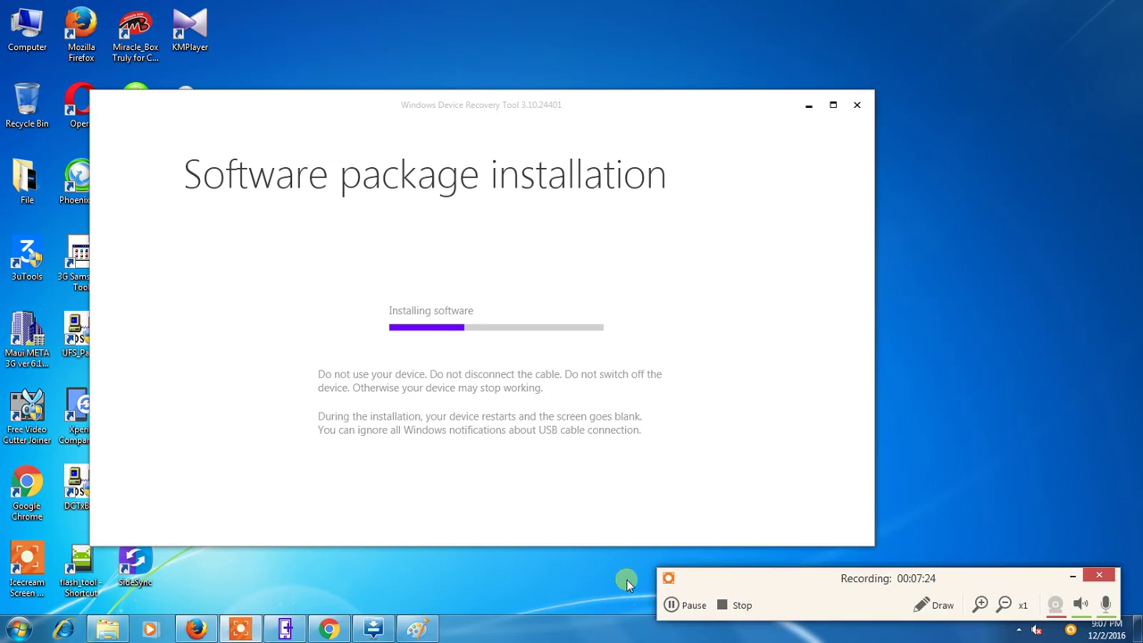
{"action": "left_click", "coordinate": [678, 605]}
{"action": "left_click", "coordinate": [678, 605]}
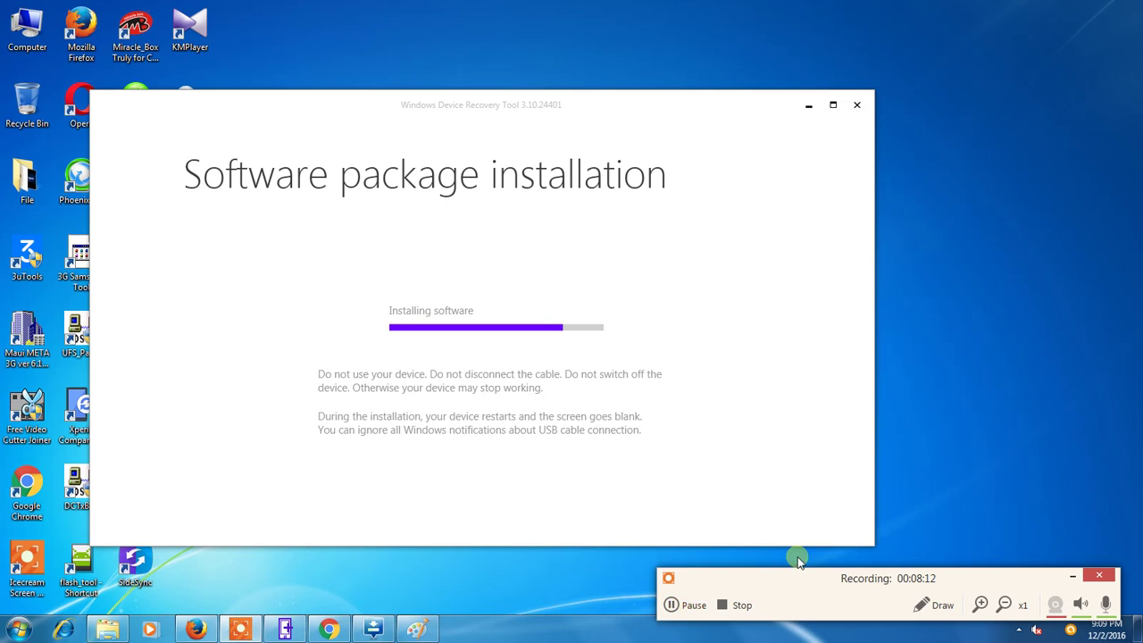
{"action": "left_click", "coordinate": [1072, 575]}
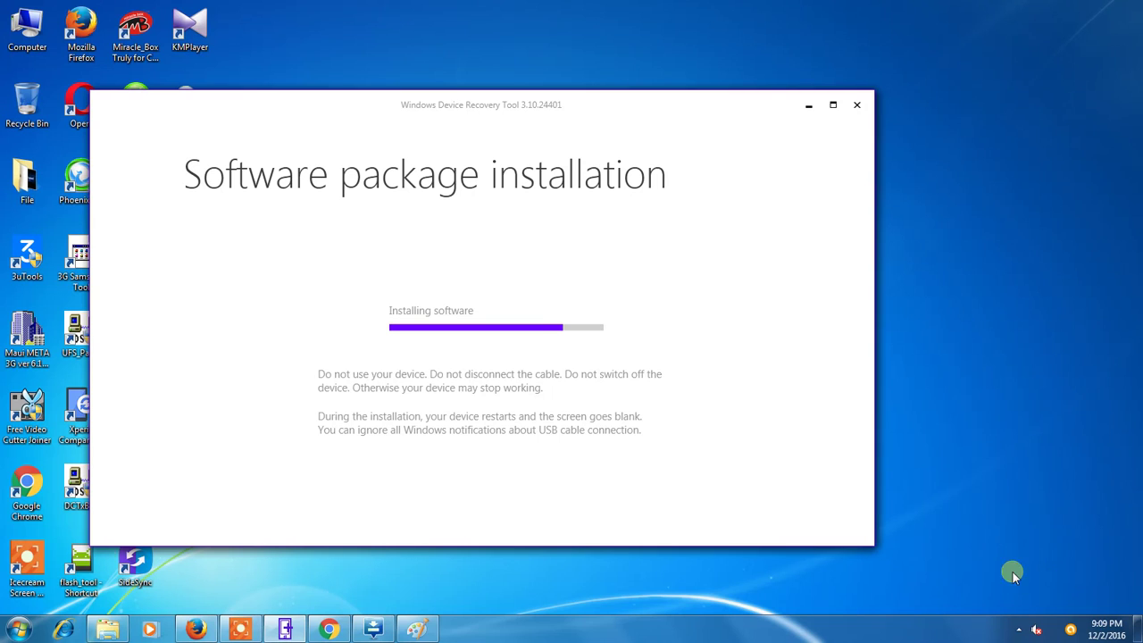
{"action": "mouse_move", "coordinate": [418, 630]}
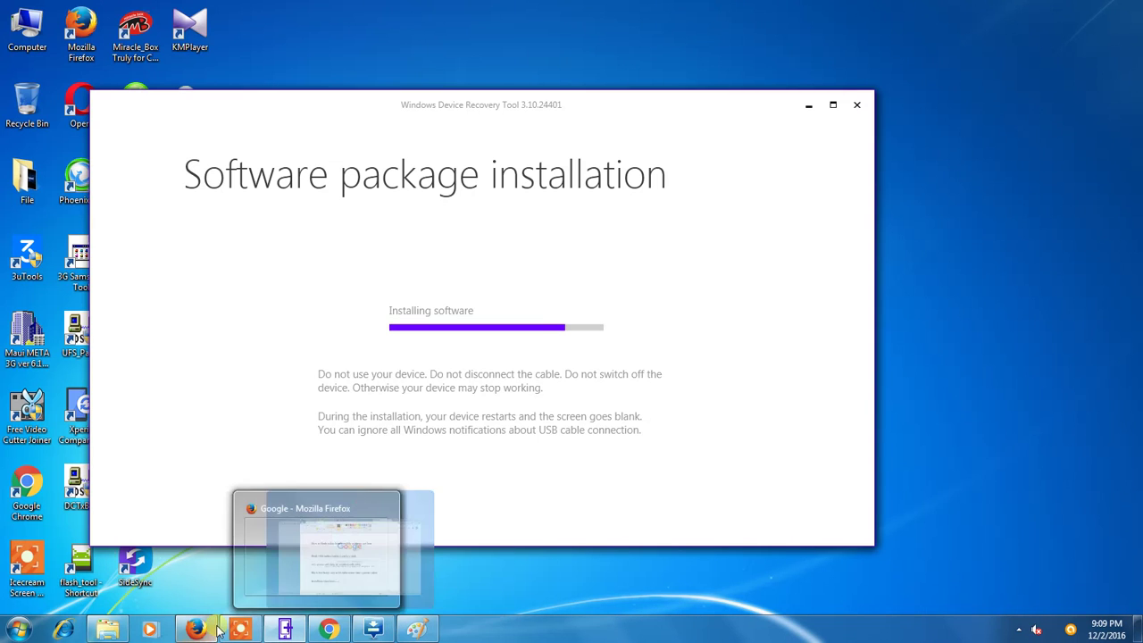
{"action": "left_click", "coordinate": [1117, 279]}
{"action": "right_click", "coordinate": [1118, 279]}
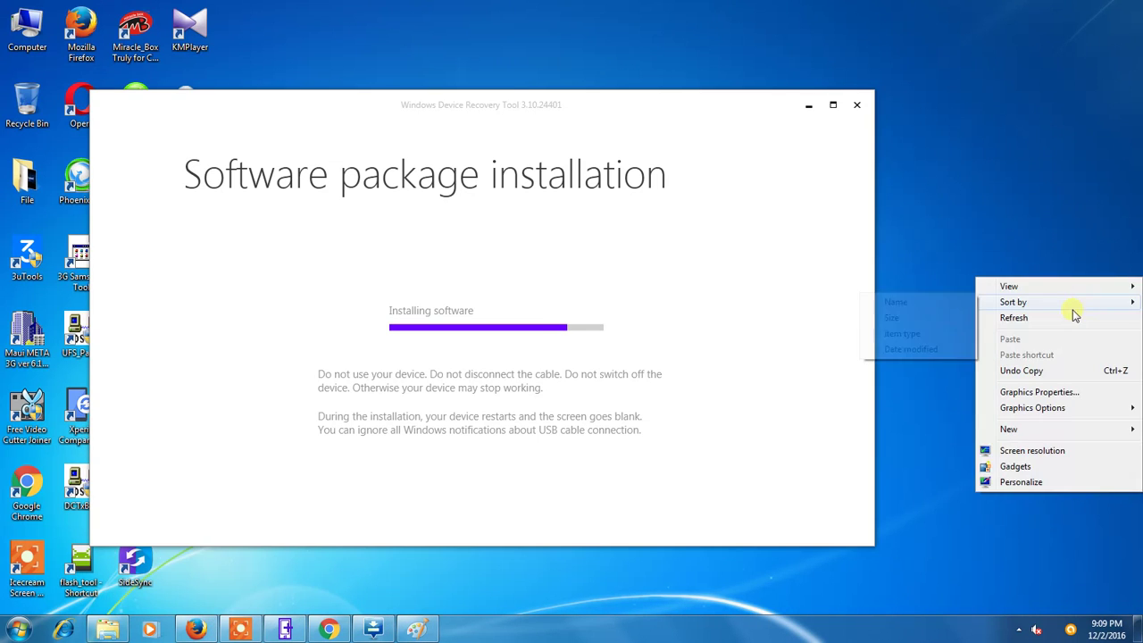
{"action": "left_click", "coordinate": [1071, 316]}
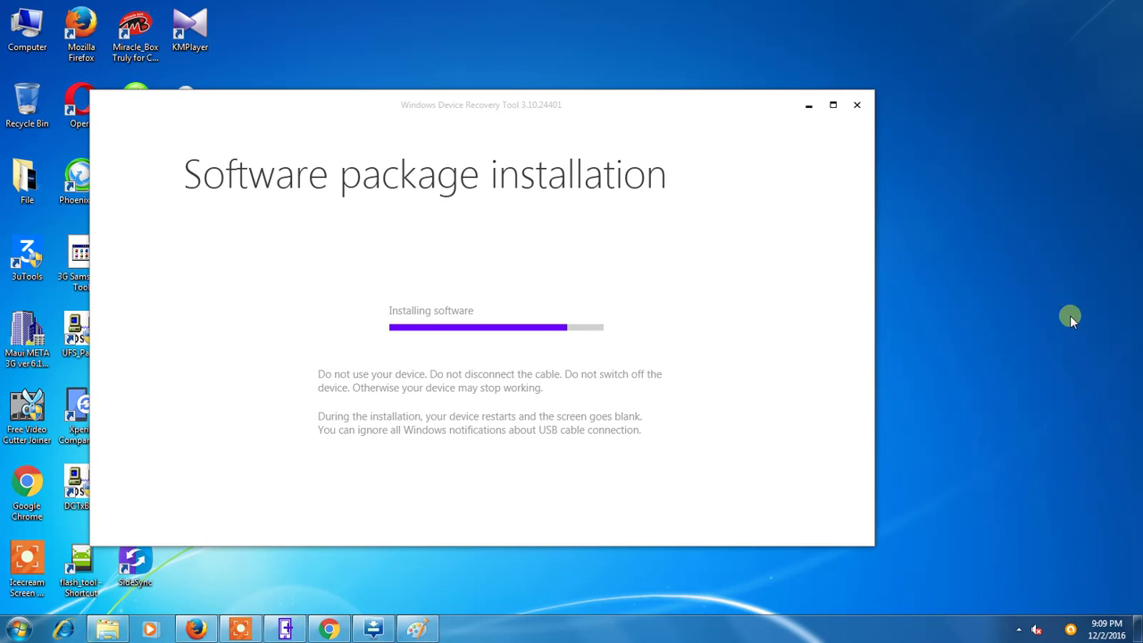
{"action": "left_click", "coordinate": [240, 630]}
{"action": "left_click", "coordinate": [671, 605]}
{"action": "left_click", "coordinate": [671, 605]}
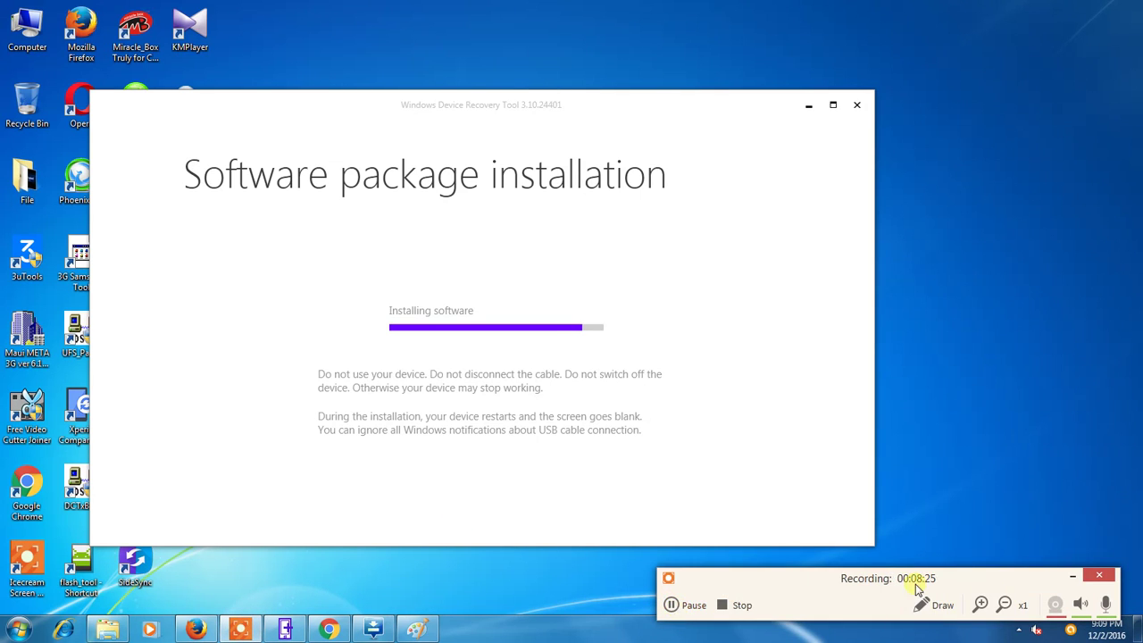
{"action": "left_click", "coordinate": [1076, 576]}
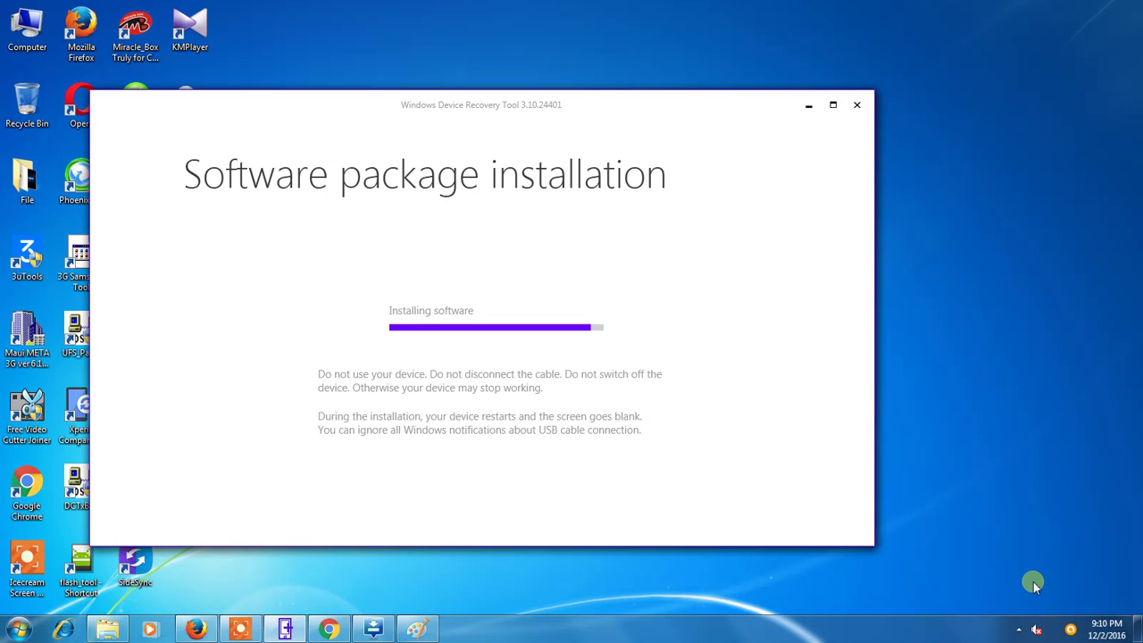
{"action": "right_click", "coordinate": [999, 328]}
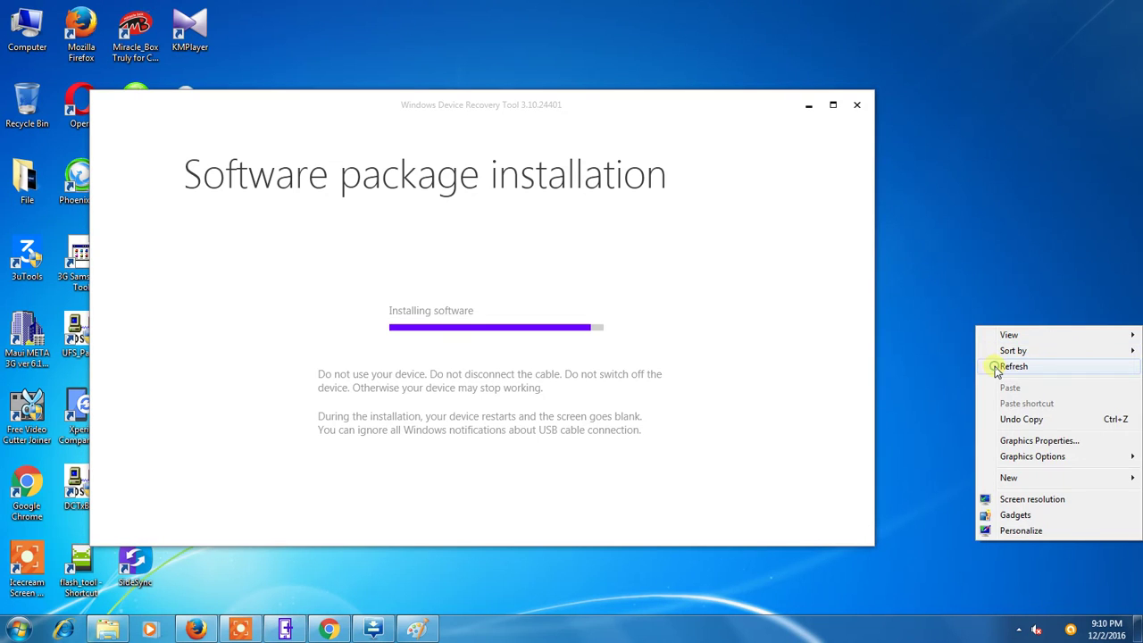
{"action": "left_click", "coordinate": [996, 367]}
{"action": "mouse_move", "coordinate": [231, 636]}
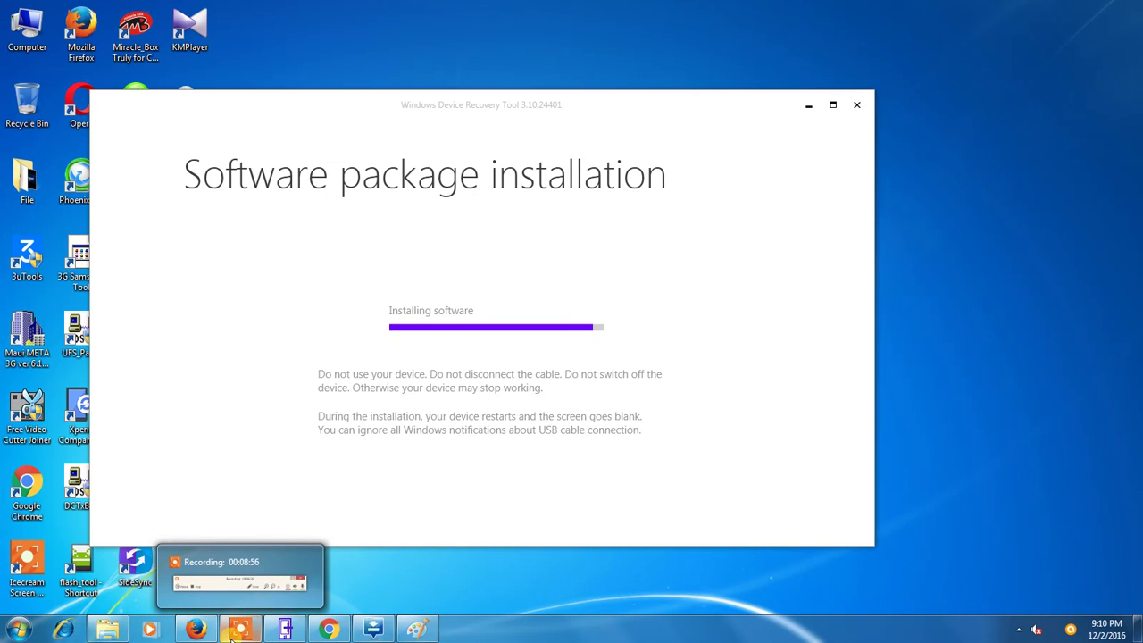
{"action": "right_click", "coordinate": [549, 17]}
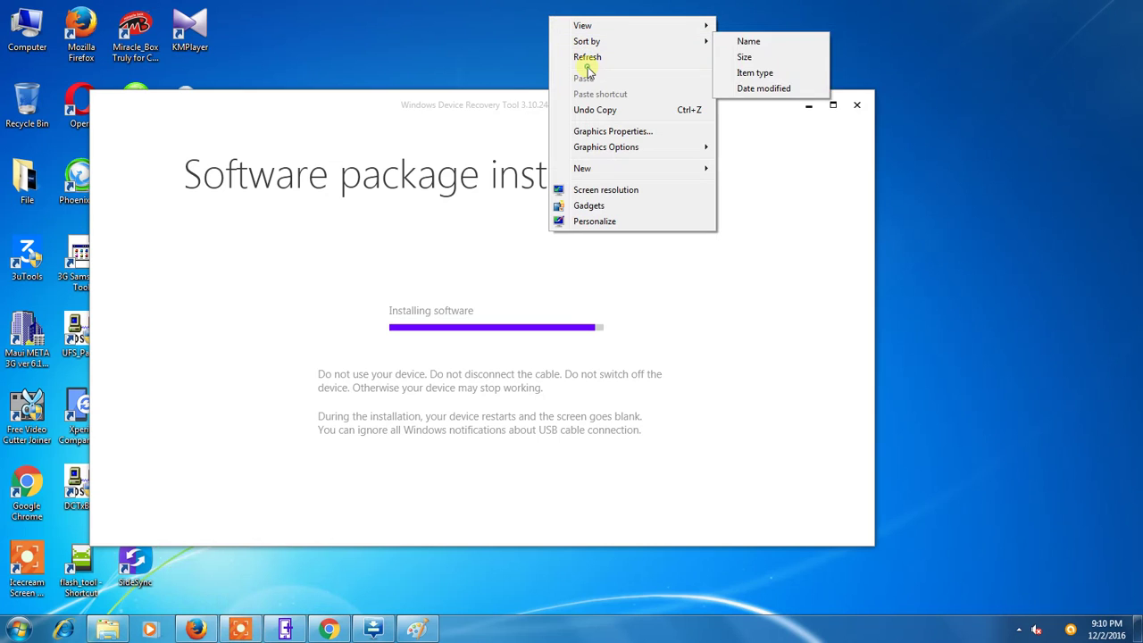
{"action": "left_click", "coordinate": [589, 58]}
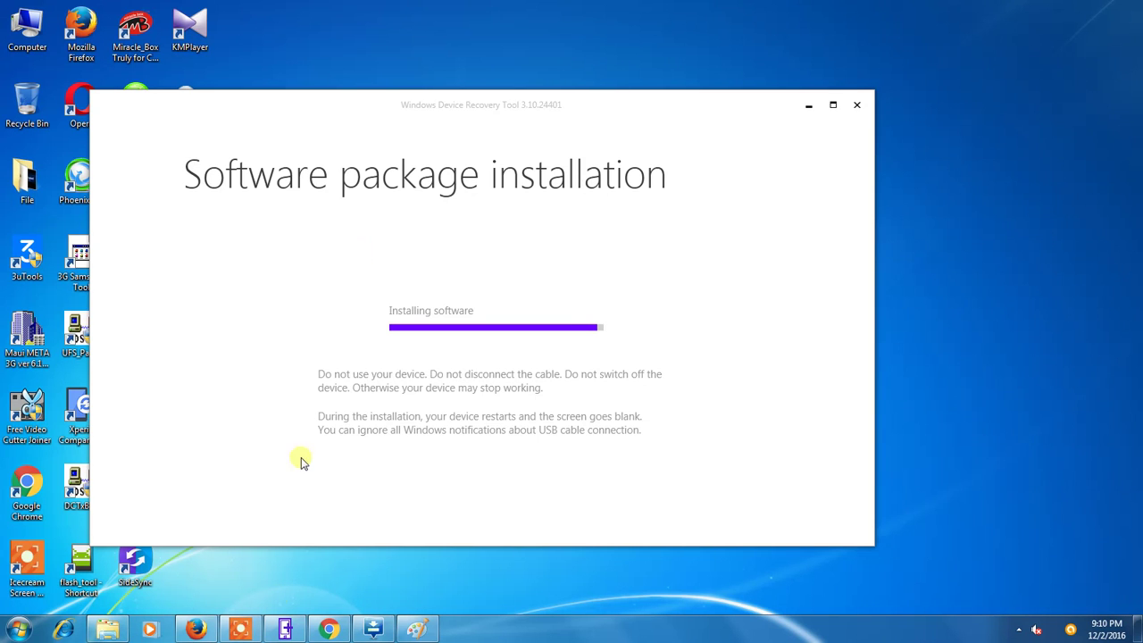
{"action": "mouse_move", "coordinate": [241, 631]}
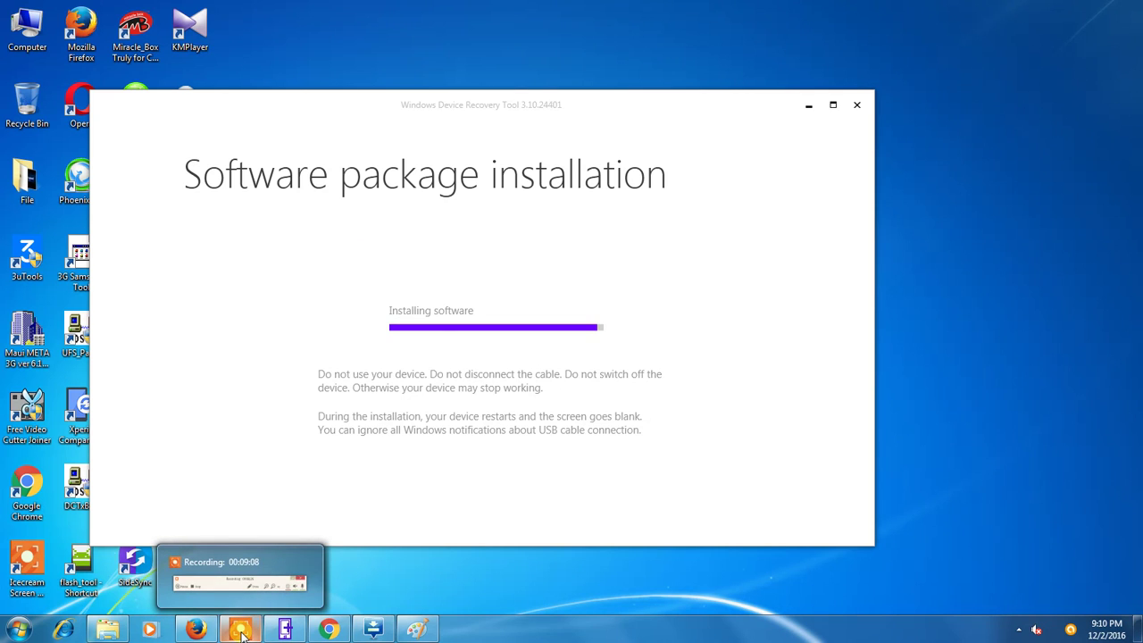
{"action": "right_click", "coordinate": [497, 3]}
{"action": "left_click", "coordinate": [536, 42]}
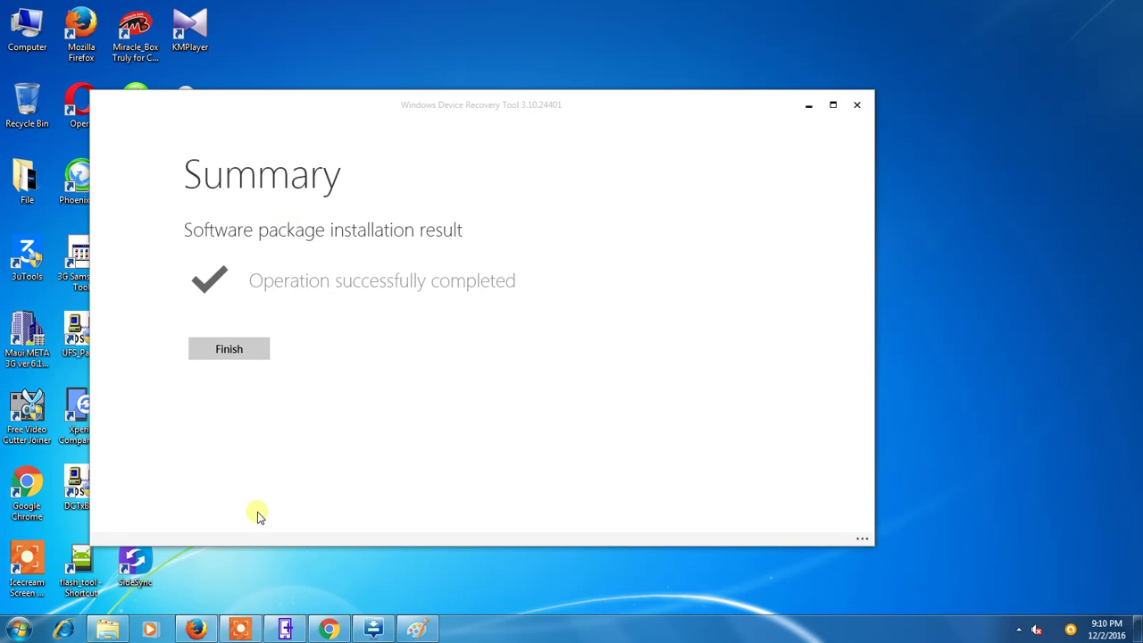
Switch to Paint and add the line "Mobile window repier secess done" below the installing note
{"action": "mouse_move", "coordinate": [234, 631]}
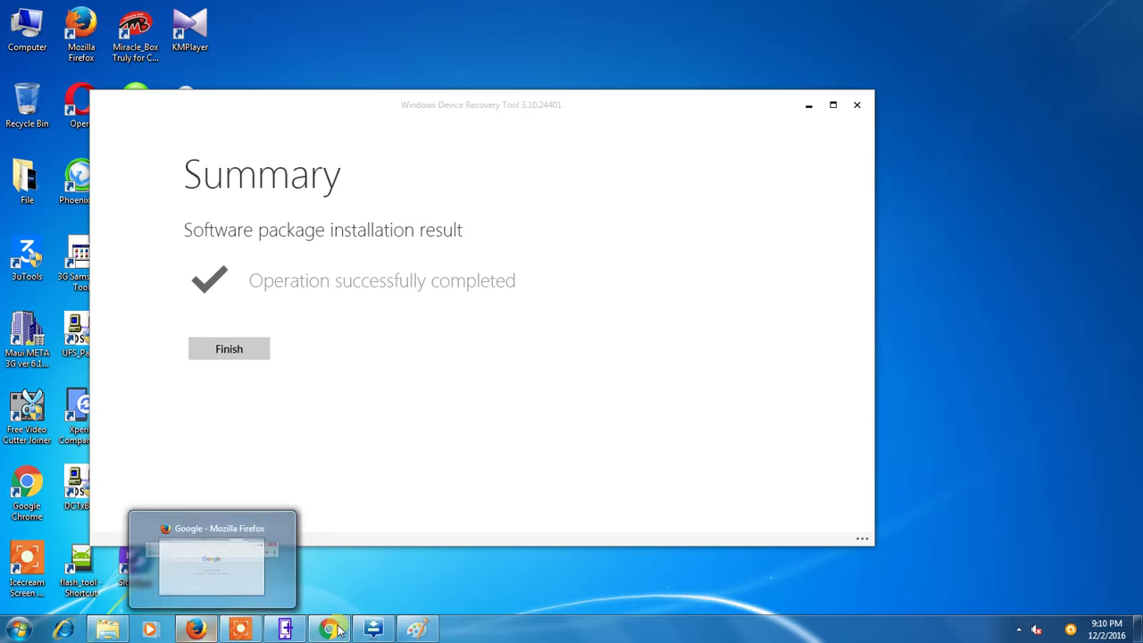
{"action": "left_click", "coordinate": [415, 630]}
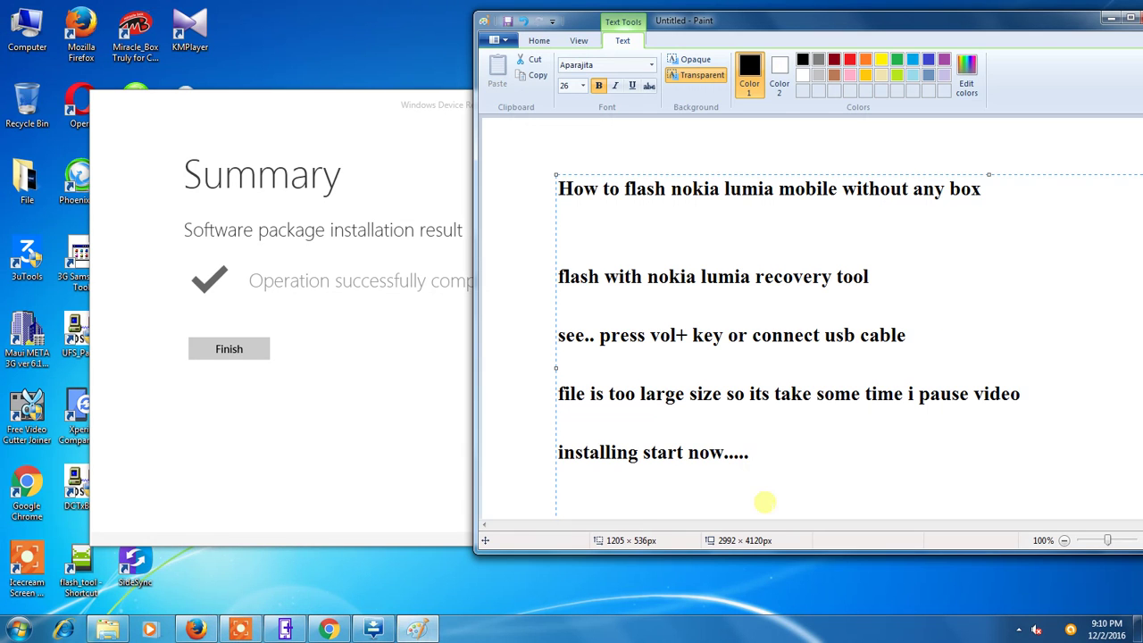
{"action": "key", "text": "Return"}
{"action": "type", "text": "Mo"}
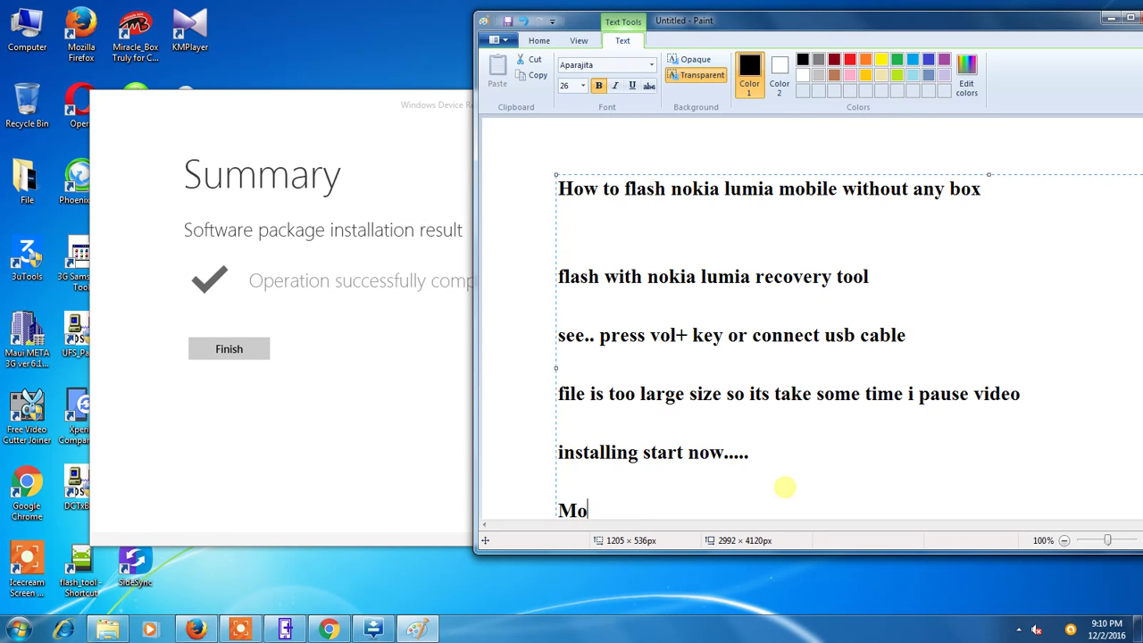
{"action": "type", "text": "bile window repi"}
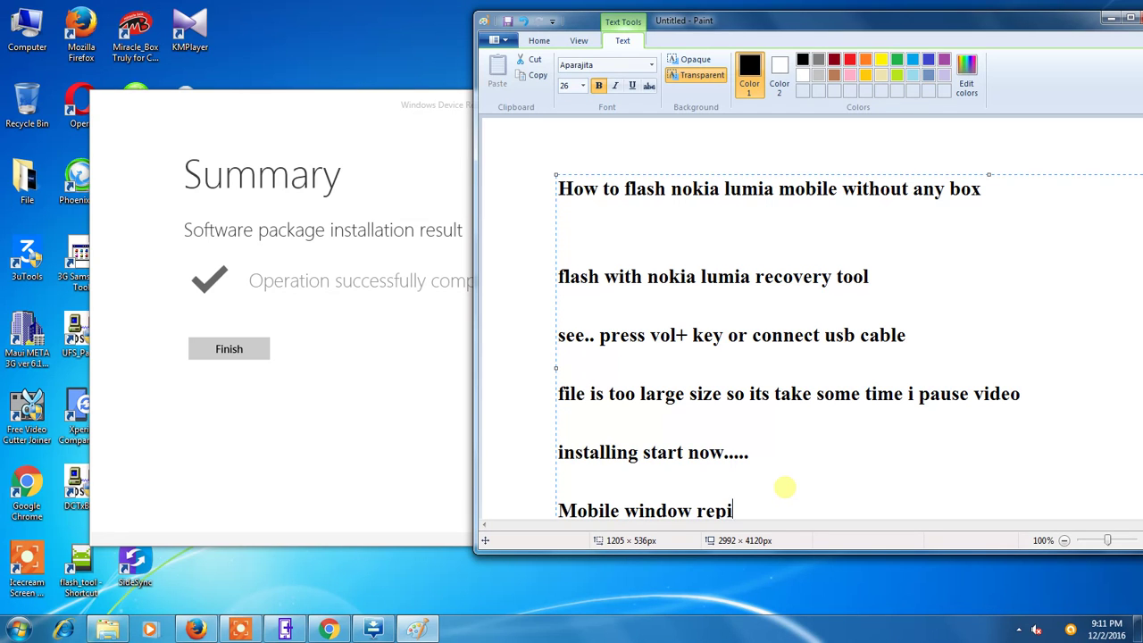
{"action": "type", "text": "er secess done"}
Leave two blank lines under the repair note and write "To support me friend plz subscribe me...."
{"action": "key", "text": "Return"}
{"action": "key", "text": "Return"}
{"action": "key", "text": "Return"}
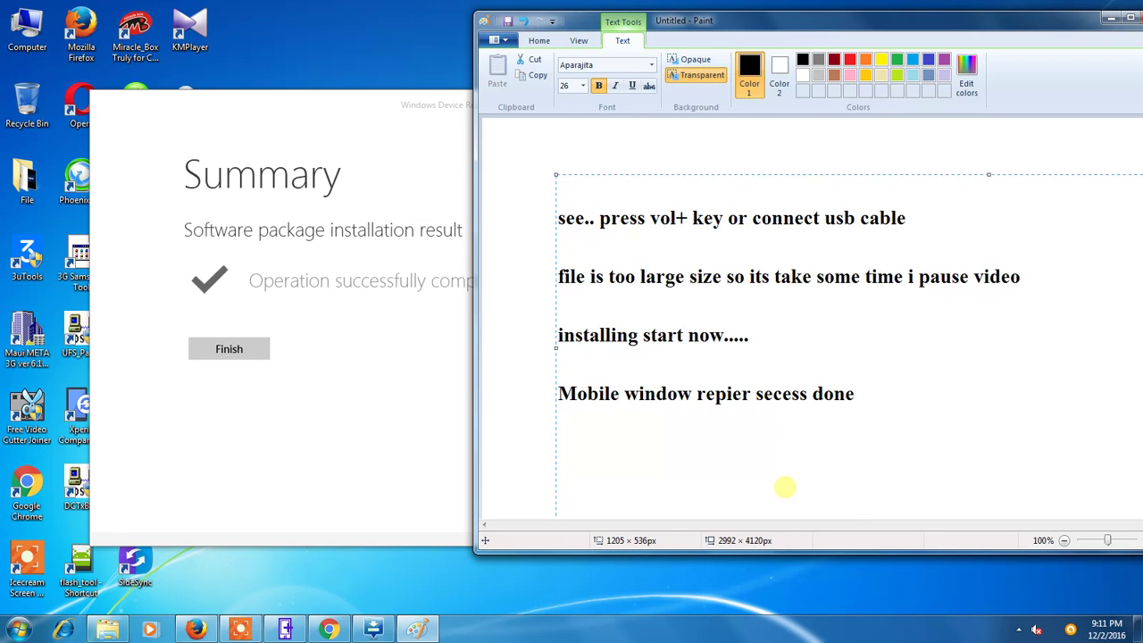
{"action": "type", "text": "To support"}
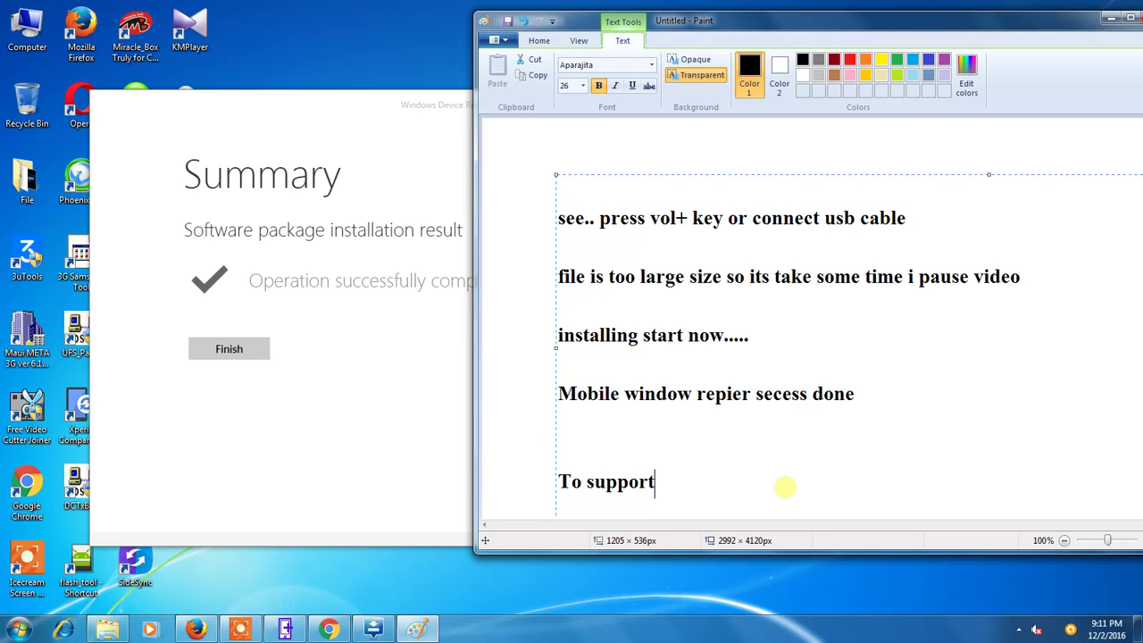
{"action": "type", "text": " me friend pl"}
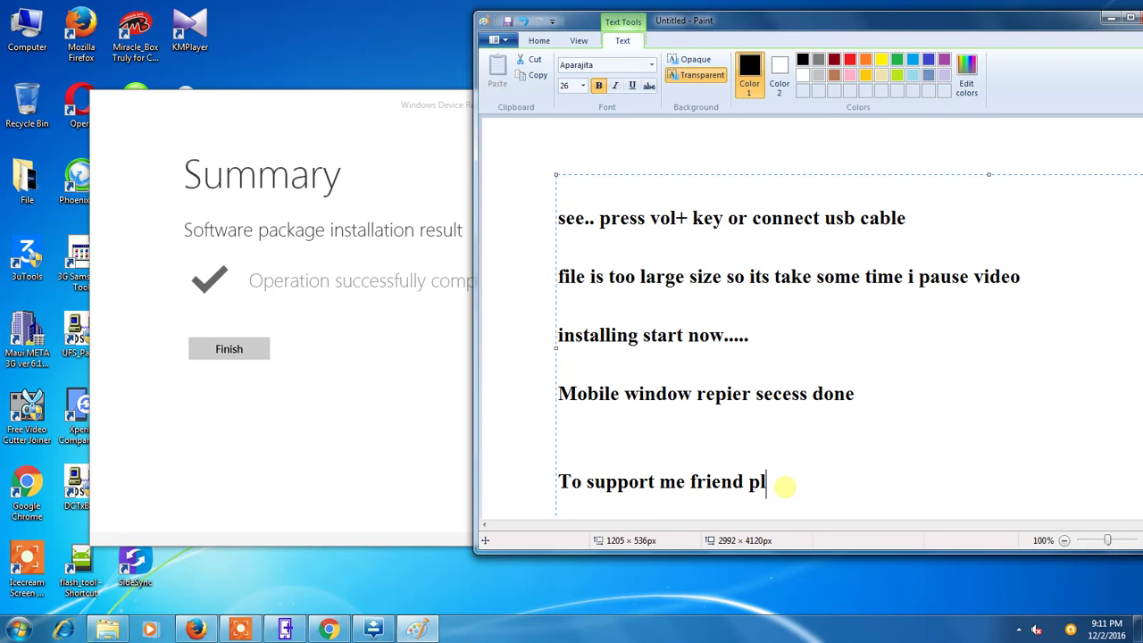
{"action": "type", "text": "z subscr"}
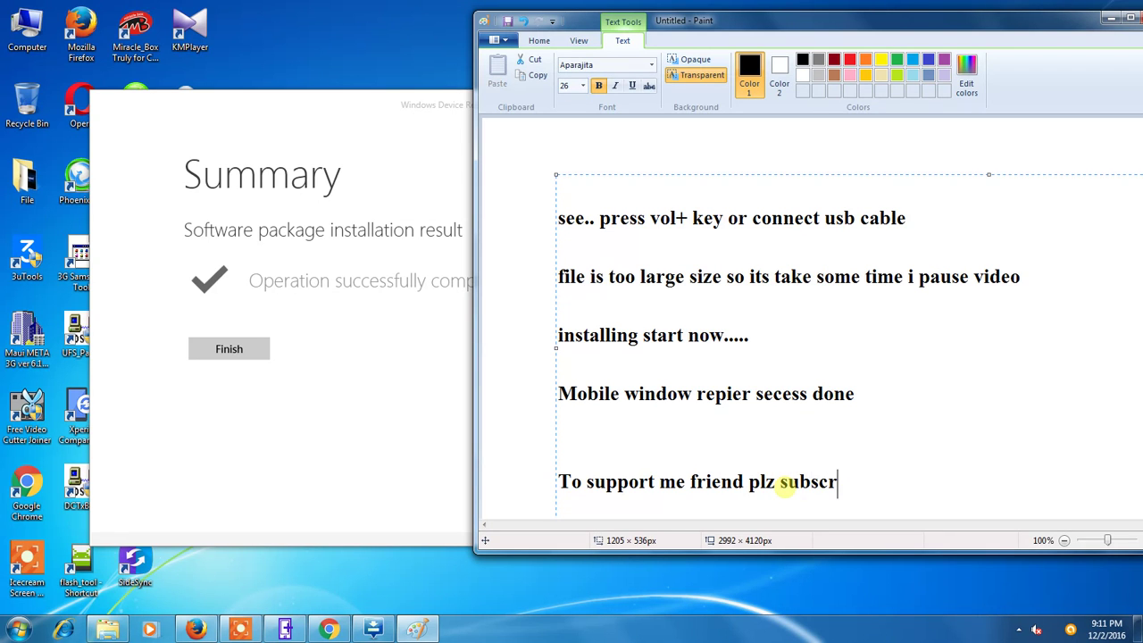
{"action": "type", "text": "ibe me...."}
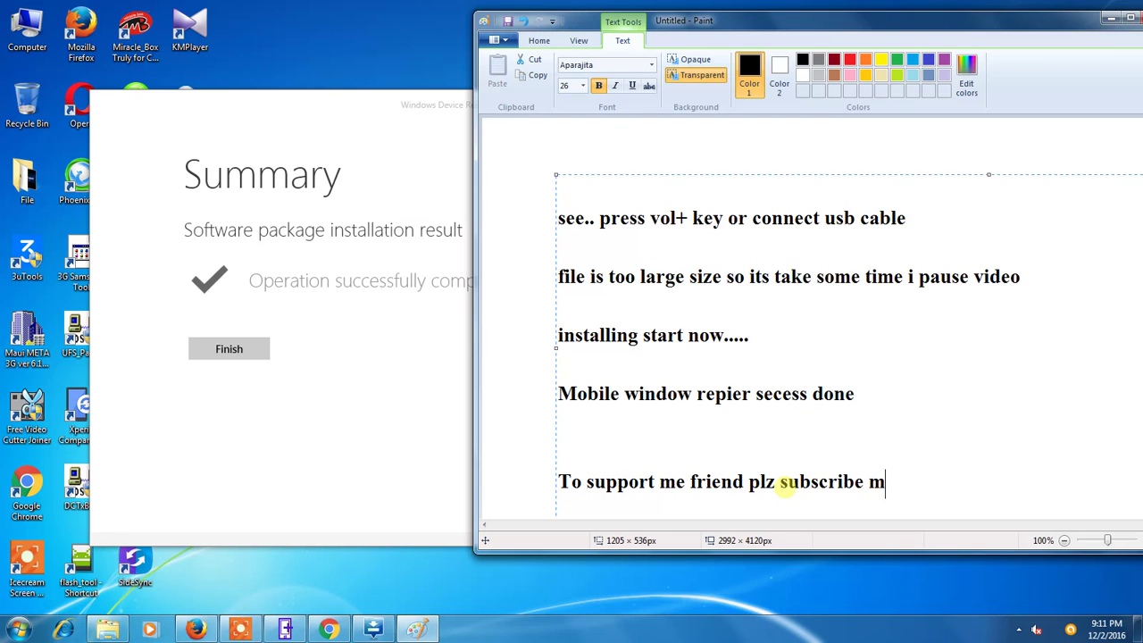